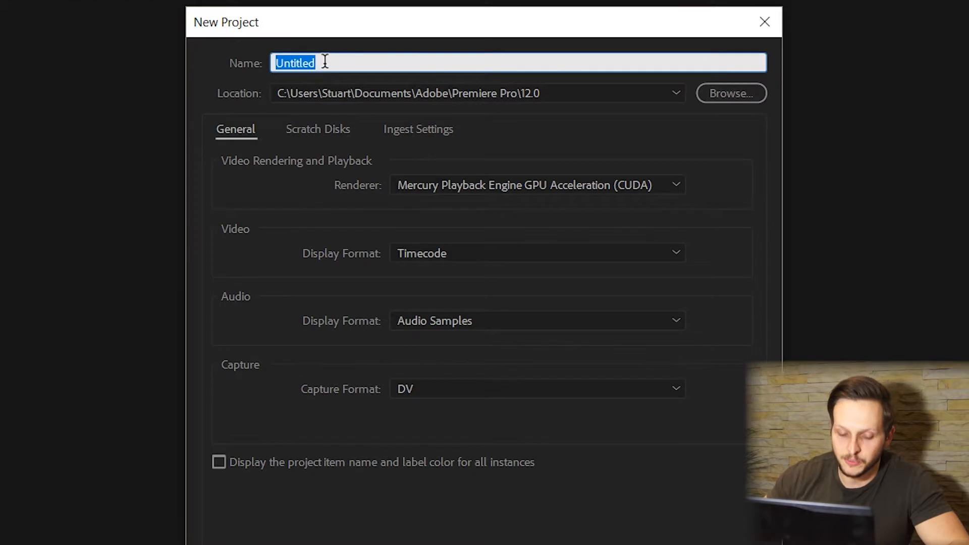
Create a new project named STUTORIAL 1 with the default location and settings.
text(STUTORIAL 1)
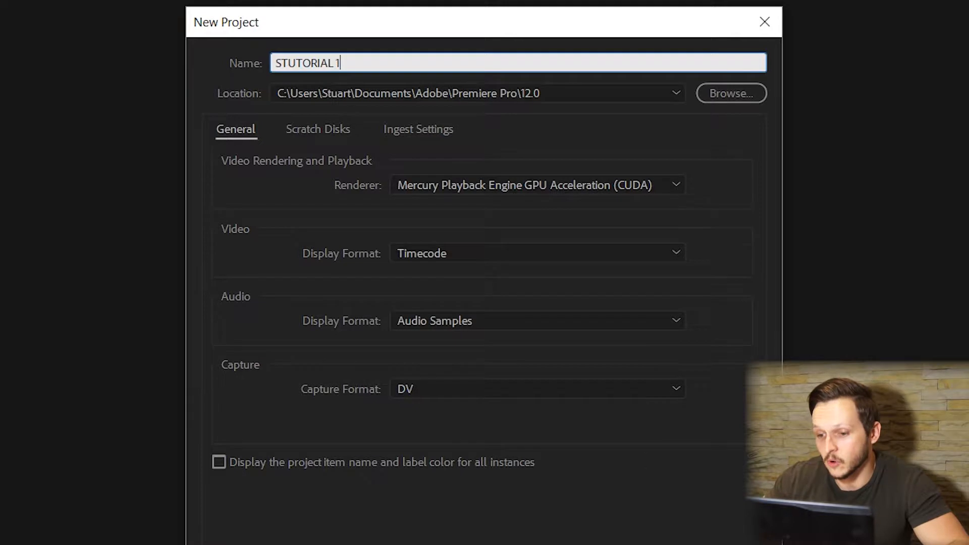
click(650, 505)
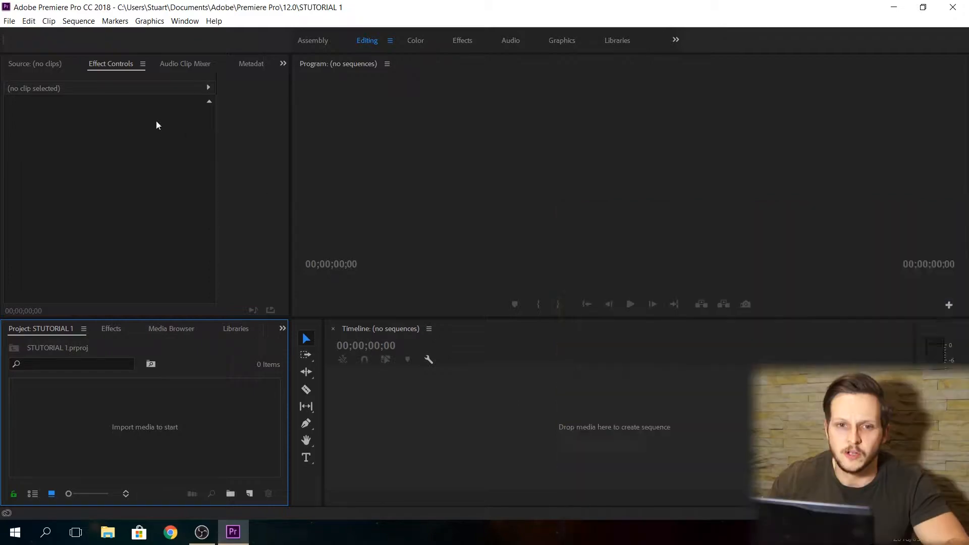
click(9, 21)
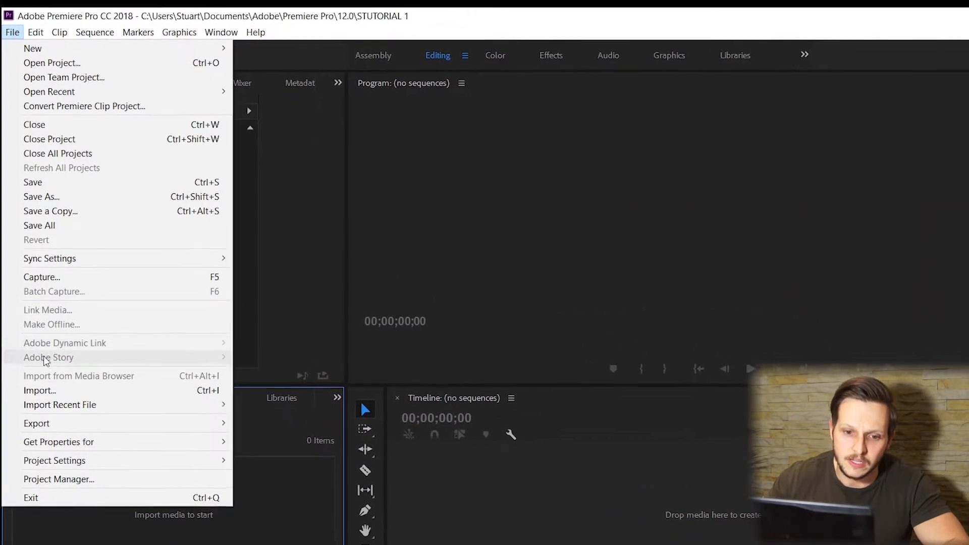
click(53, 391)
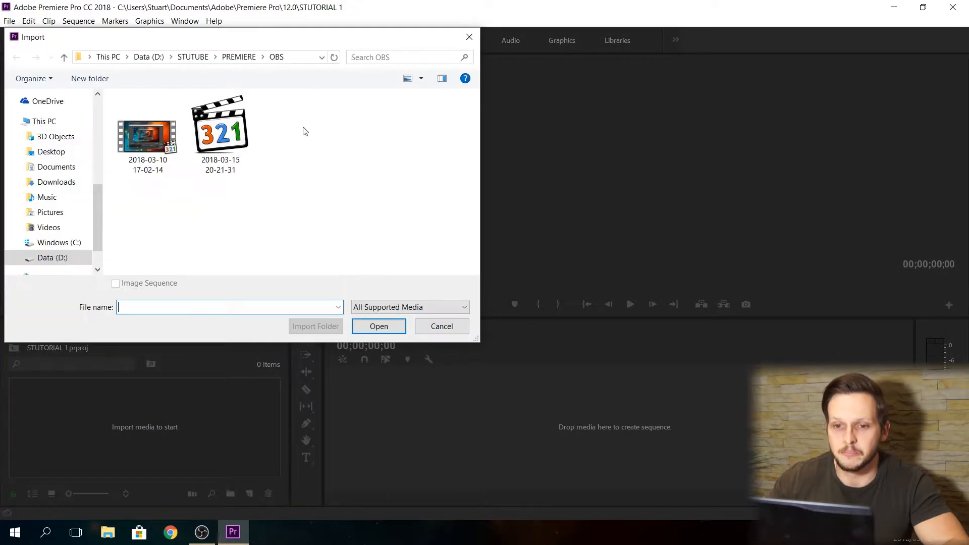
click(461, 34)
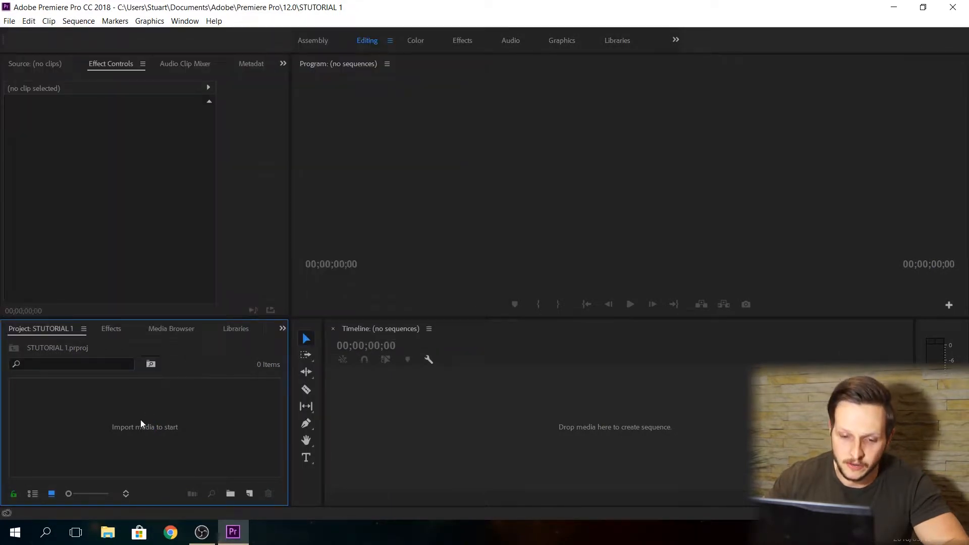
right_click(140, 420)
click(162, 396)
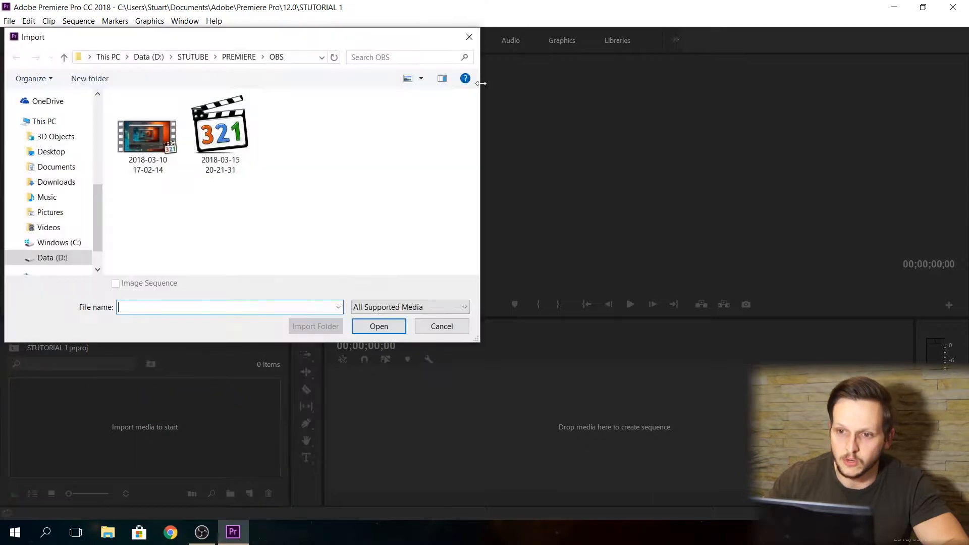
click(468, 38)
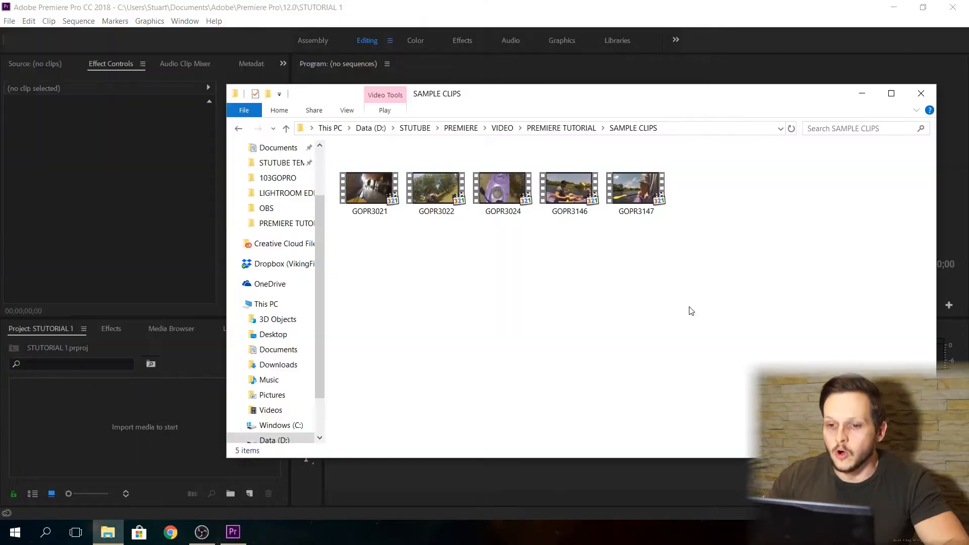
Import the video clips from the SAMPLE CLIPS folder into the project.
drag(699, 310, 123, 439)
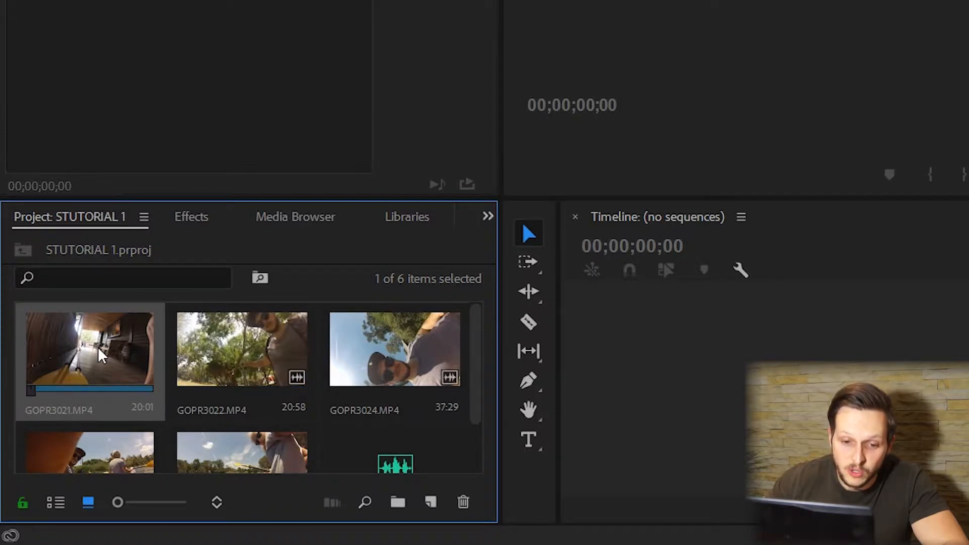
Preview GOPR3021.MP4 in the source monitor by playing it briefly and scrubbing to 00:00:09:28.
double_click(98, 349)
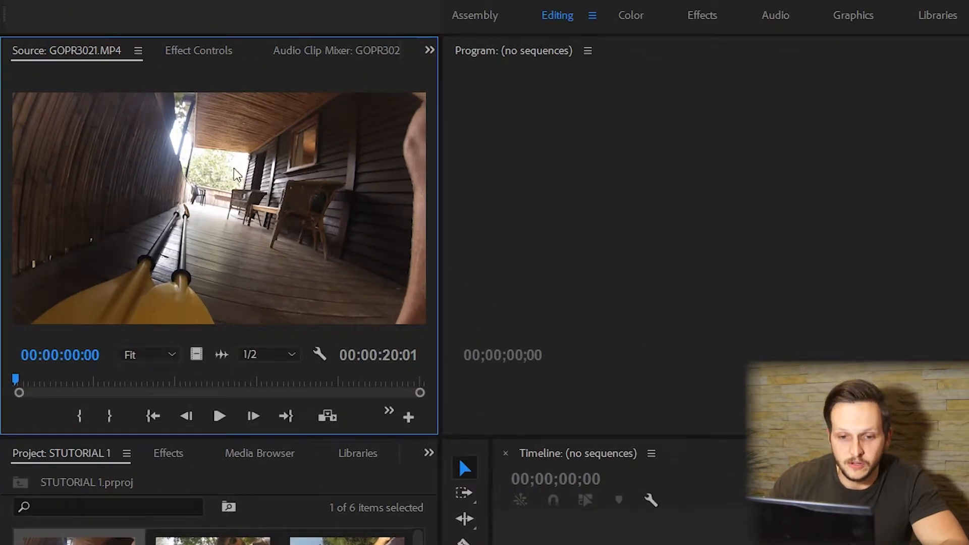
click(216, 420)
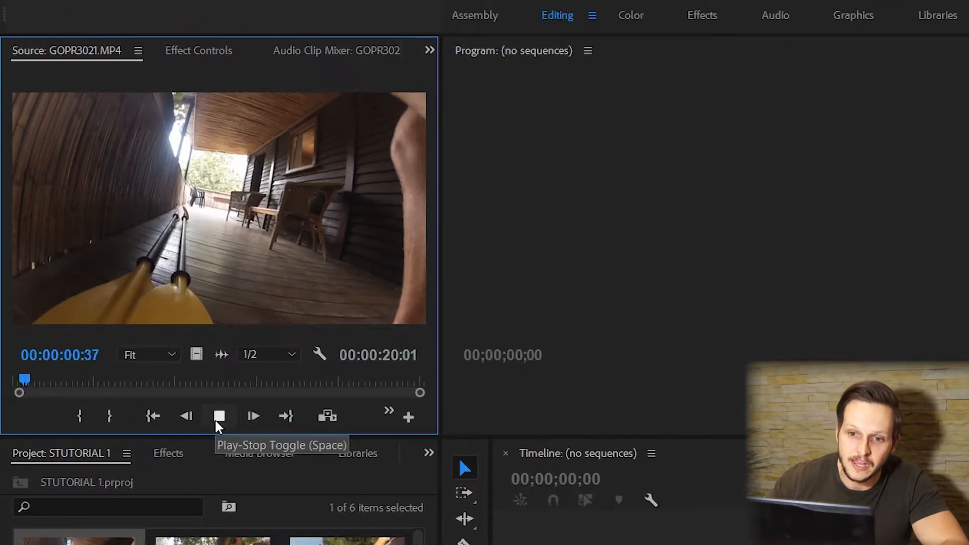
click(214, 419)
drag(124, 395, 205, 386)
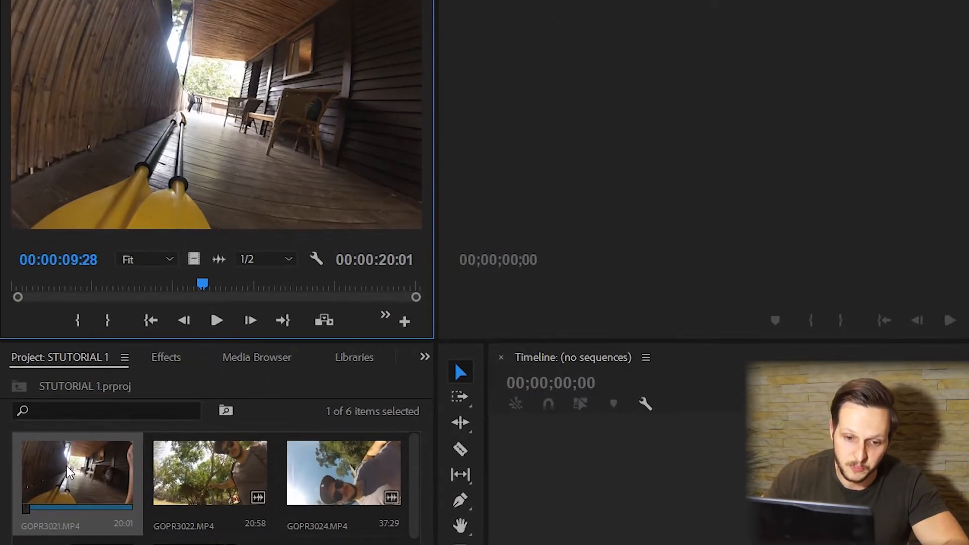
Create a new sequence from the GOPR3021.MP4 clip.
right_click(66, 465)
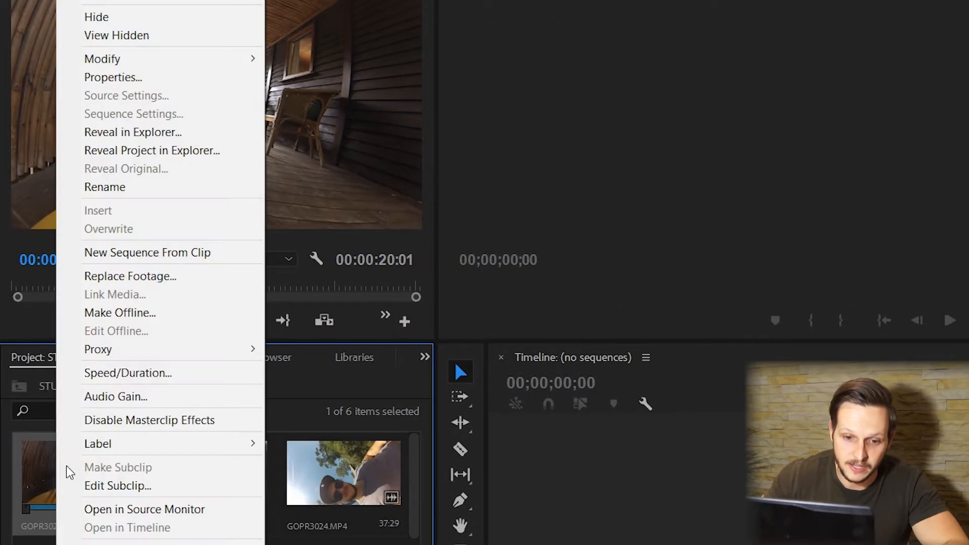
click(164, 252)
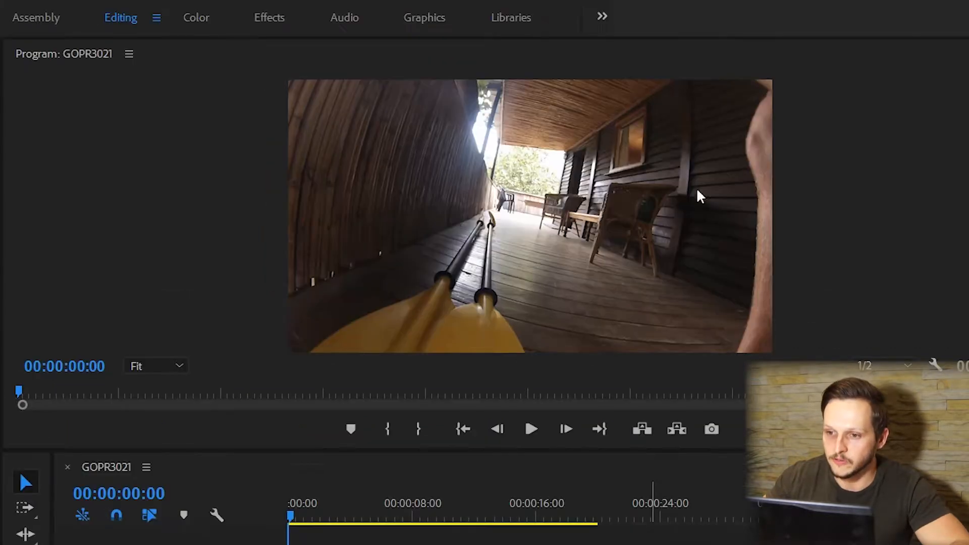
Try the program monitor at 25% zoom and restore it to Fit.
click(166, 366)
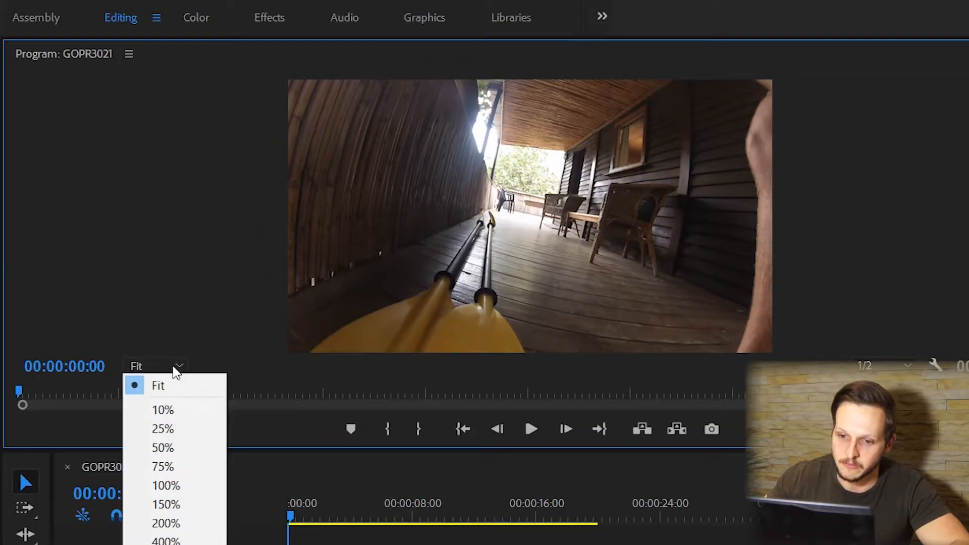
click(164, 431)
click(159, 371)
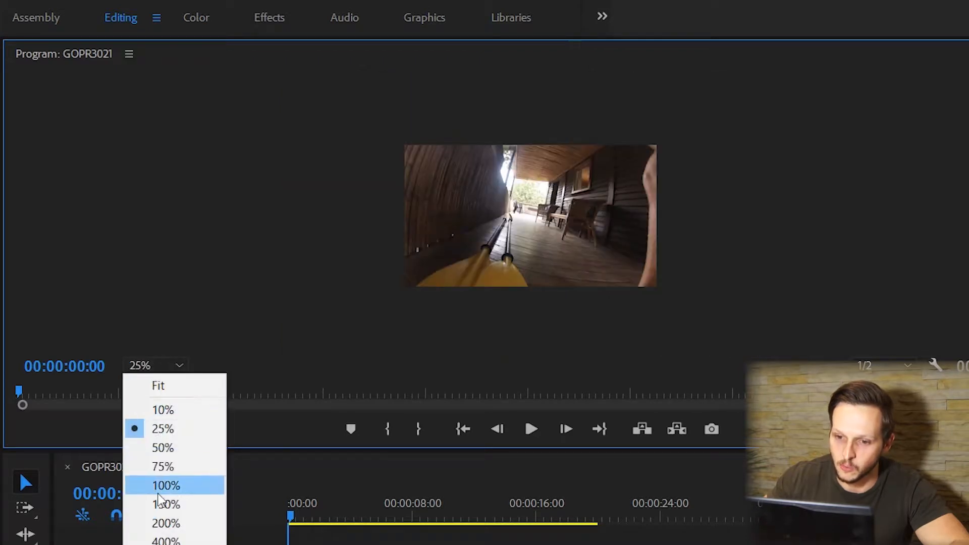
click(166, 384)
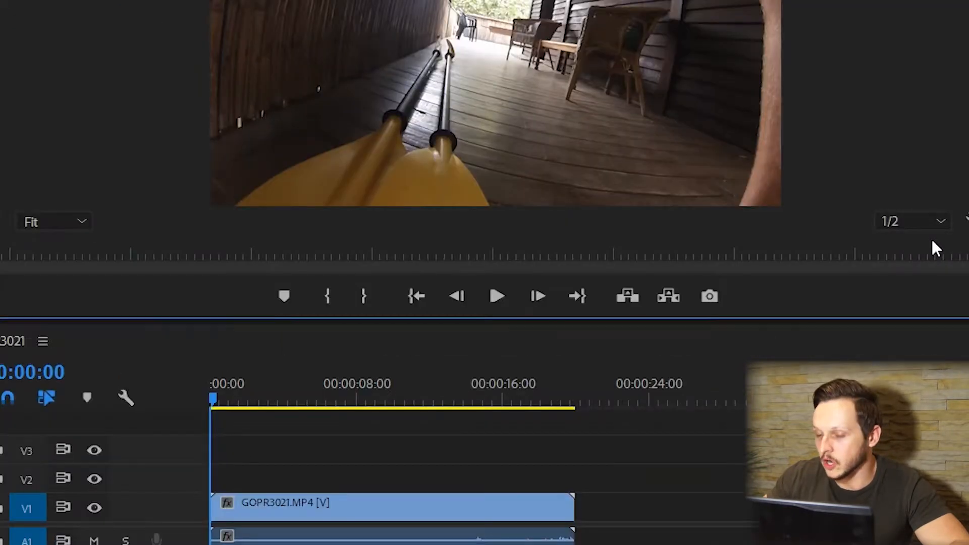
click(907, 367)
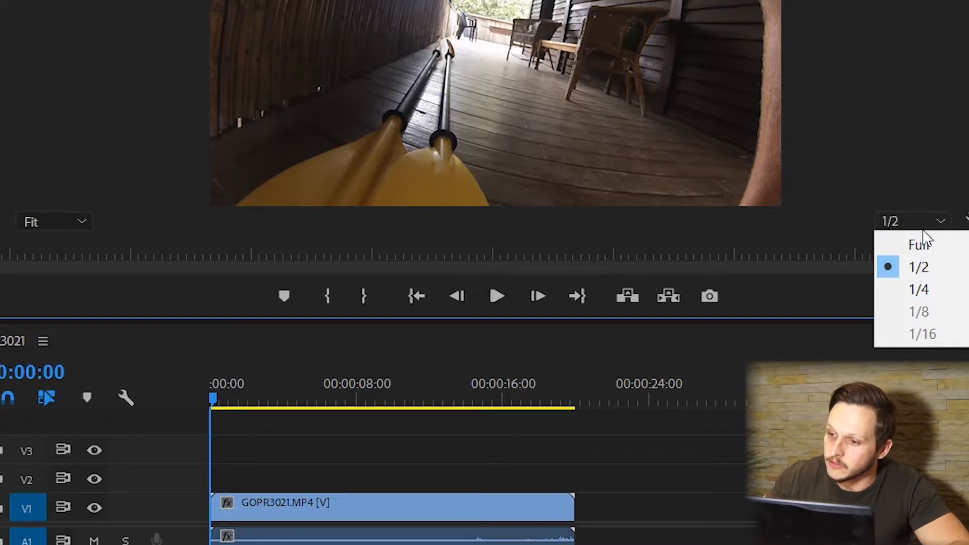
click(933, 219)
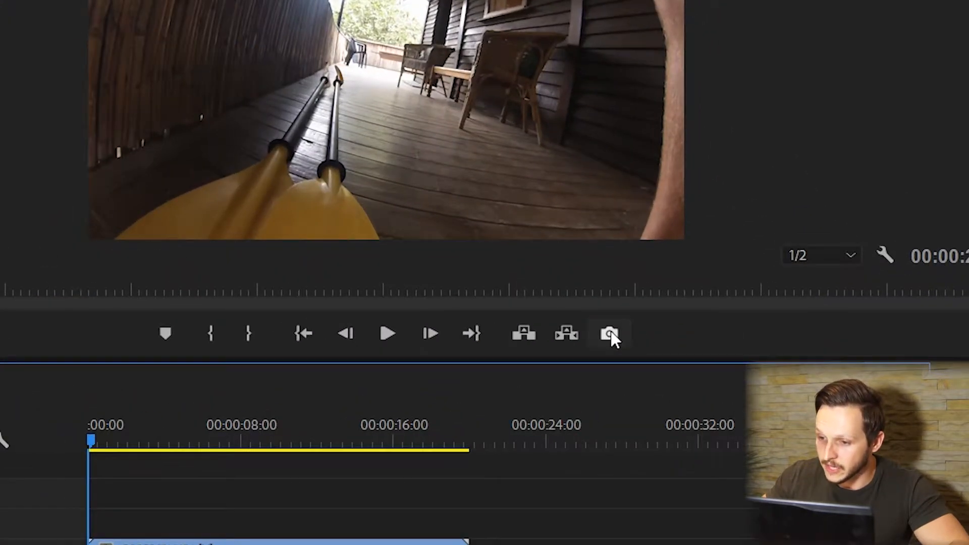
click(610, 333)
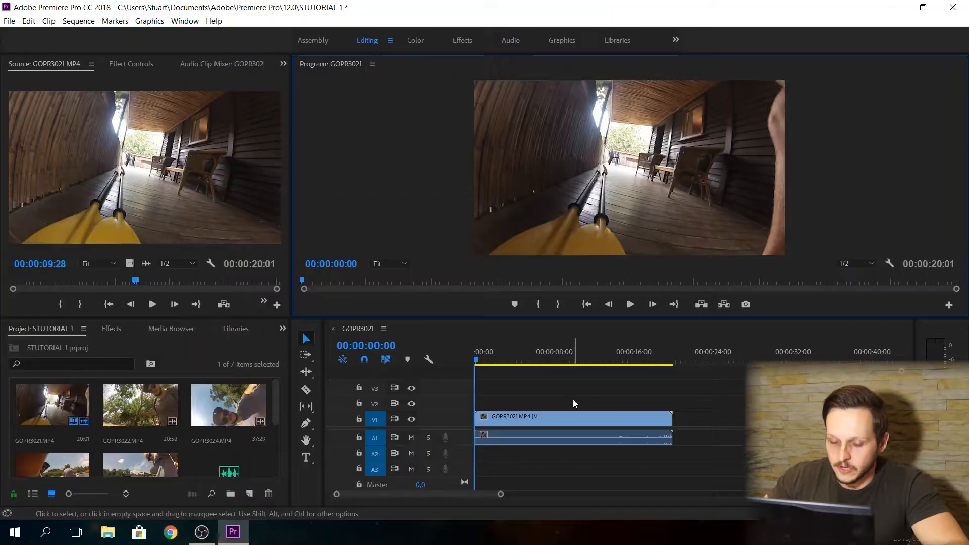
Scrub the sequence playhead to 00:00:16:30 to review the footage, and select the GOPR3021.MP4 clip in the timeline.
drag(484, 361, 511, 360)
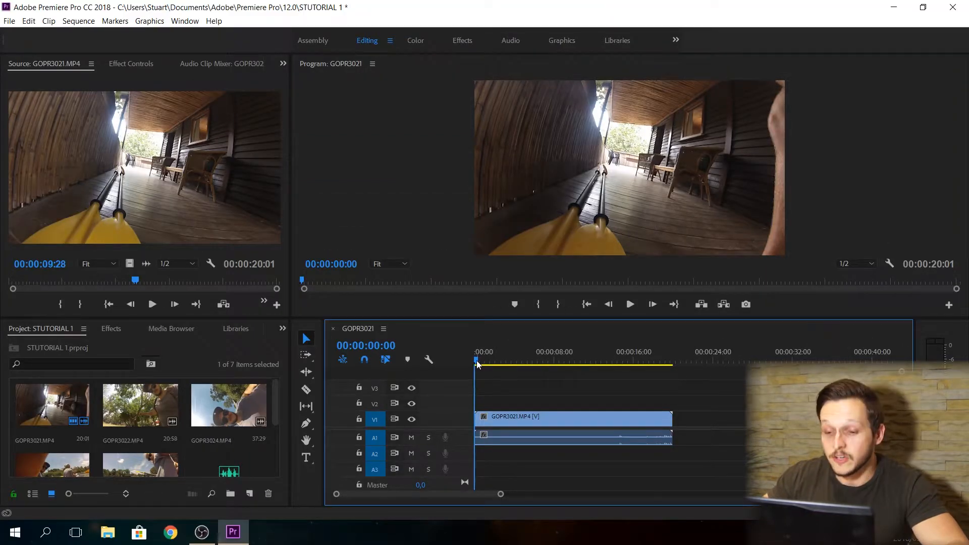
drag(326, 319, 511, 319)
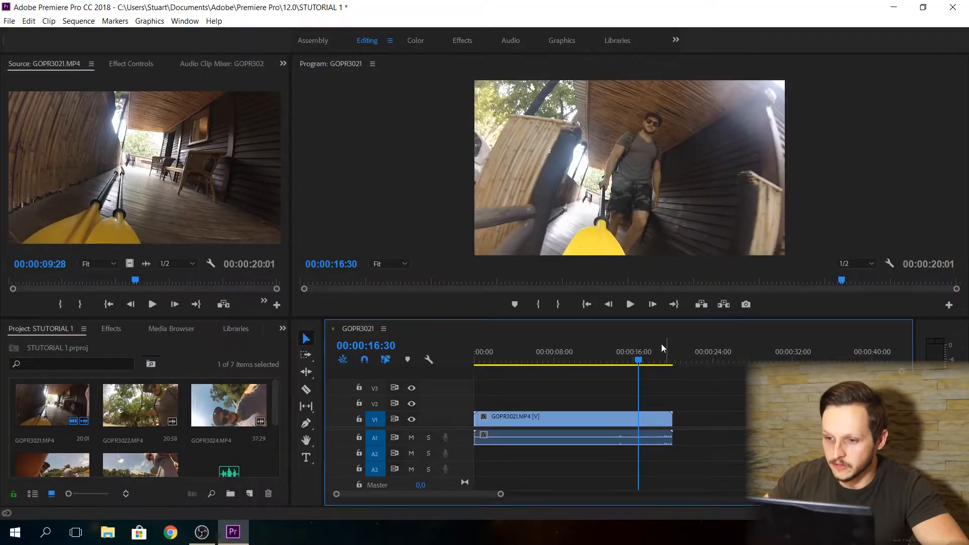
click(550, 418)
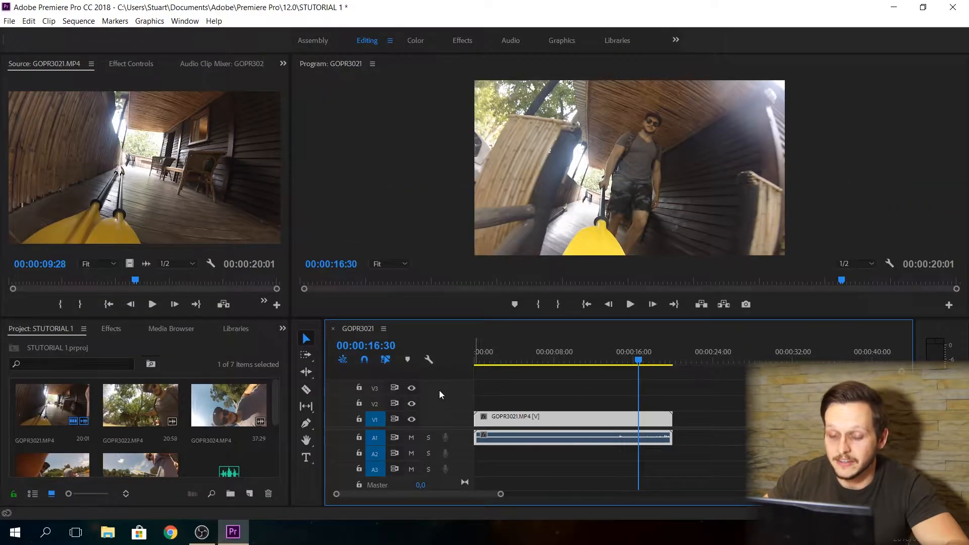
Hide video track V1 and show it again, and try the mute control of audio track A1.
right_click(436, 387)
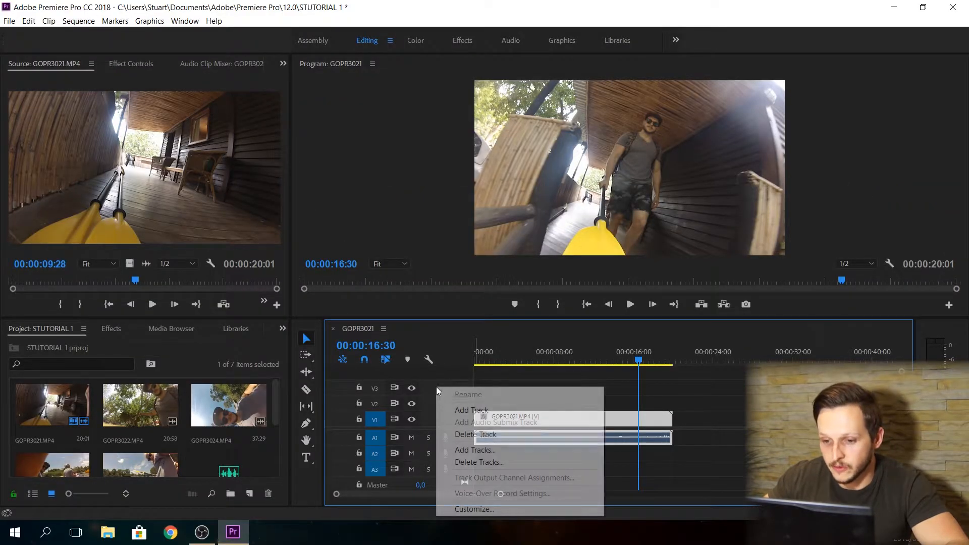
click(429, 393)
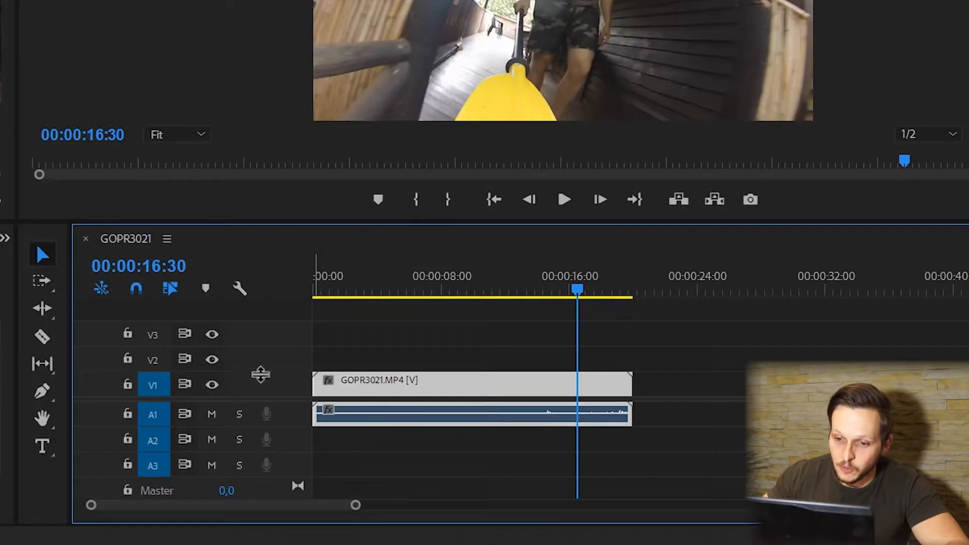
click(212, 385)
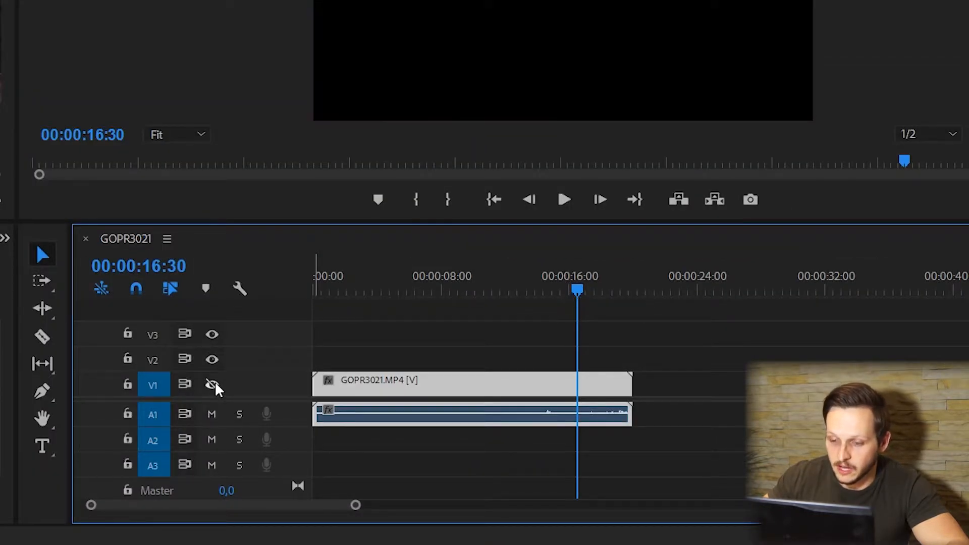
click(213, 385)
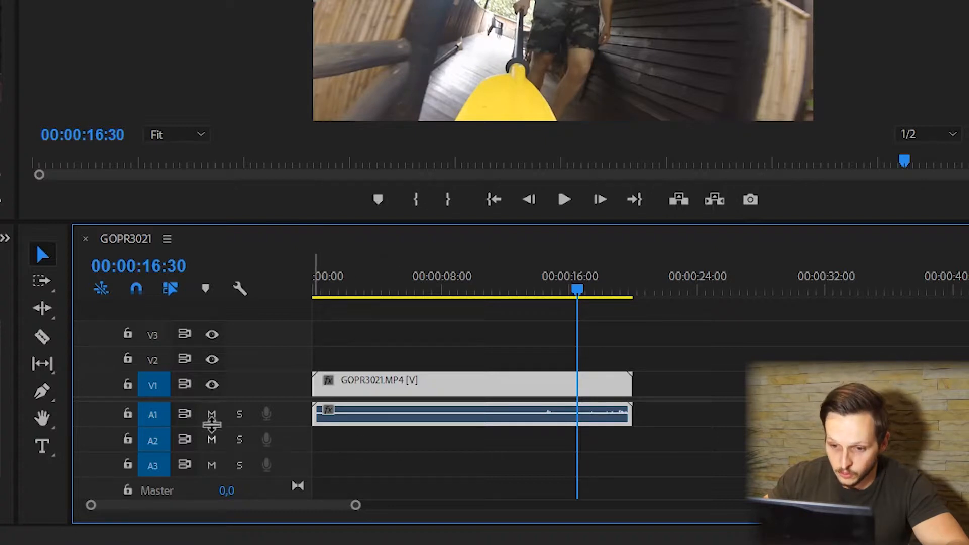
click(212, 416)
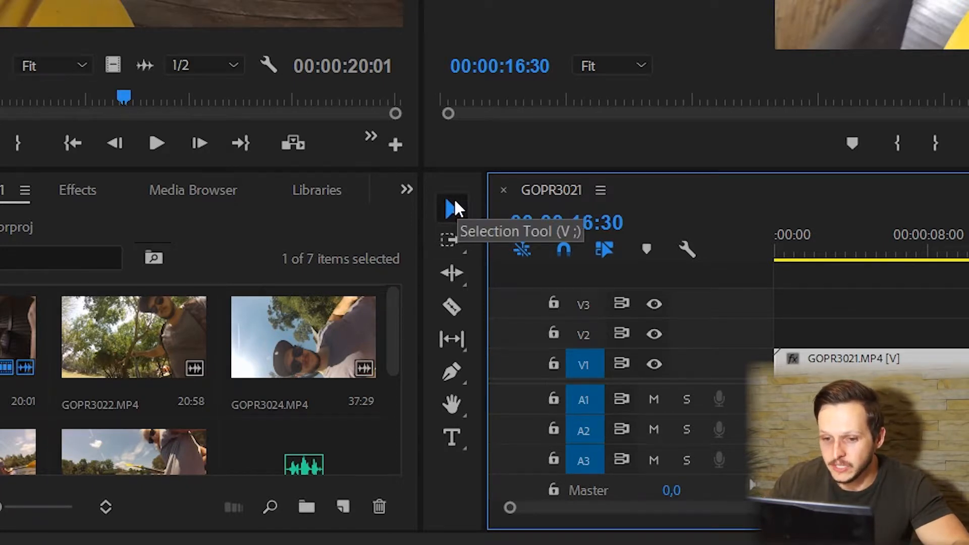
Review the keyboard shortcuts assigned to the application's editing tools, such as the Razor and Selection tools.
click(451, 309)
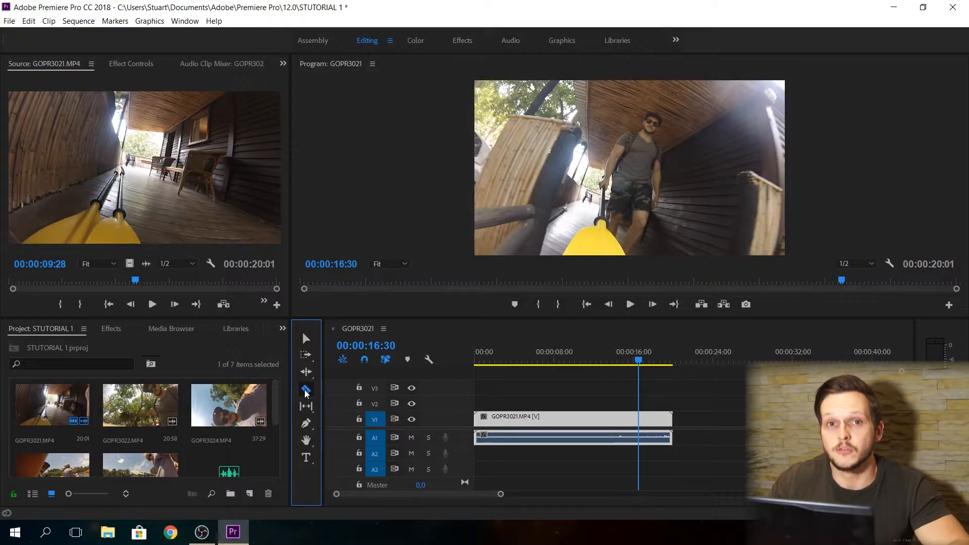
click(30, 22)
click(86, 392)
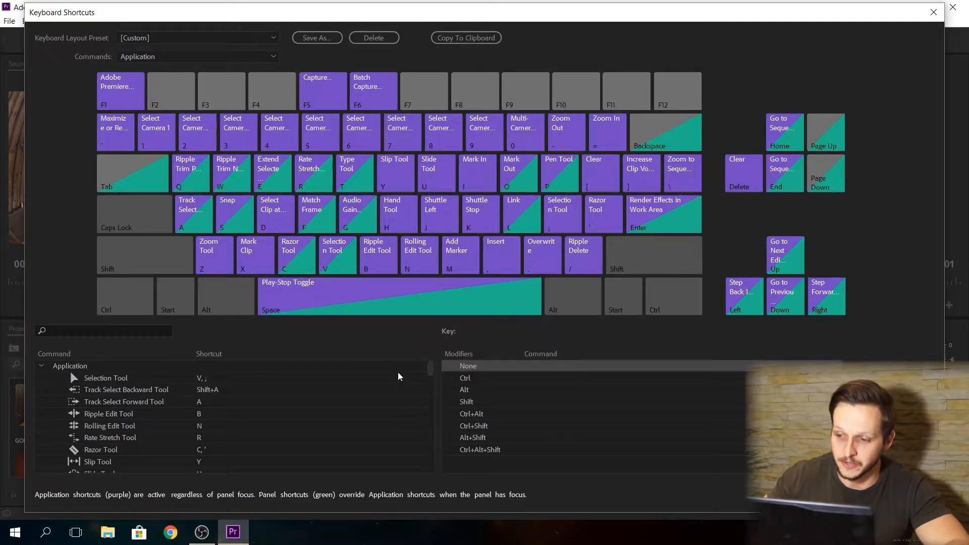
key(Escape)
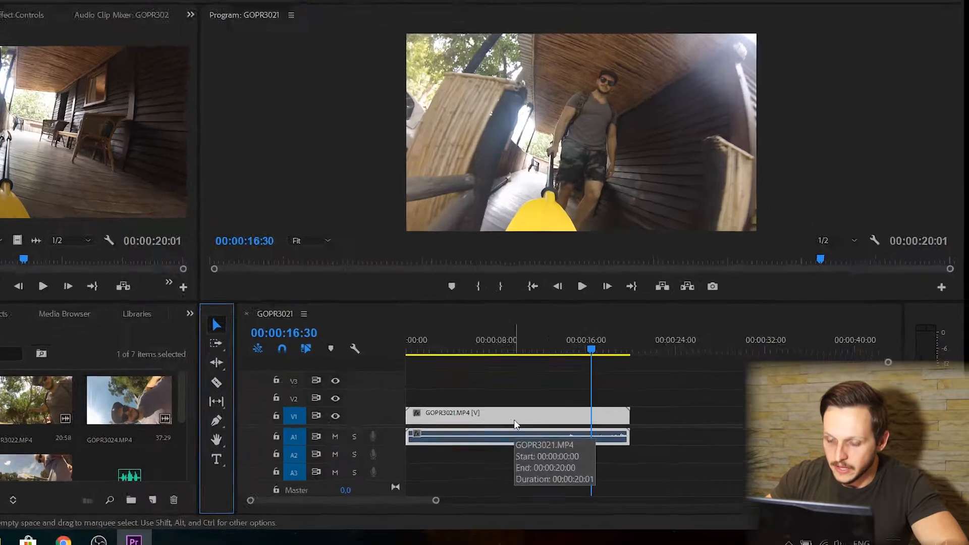
Expand video track V1 in the timeline to display the clip's thumbnail.
key(=)
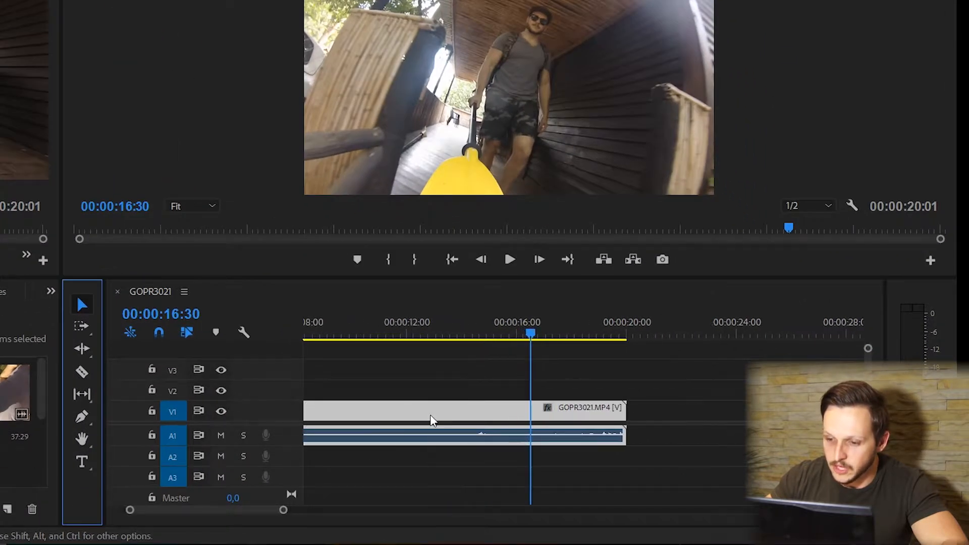
key(minus)
key(minus)
key(minus)
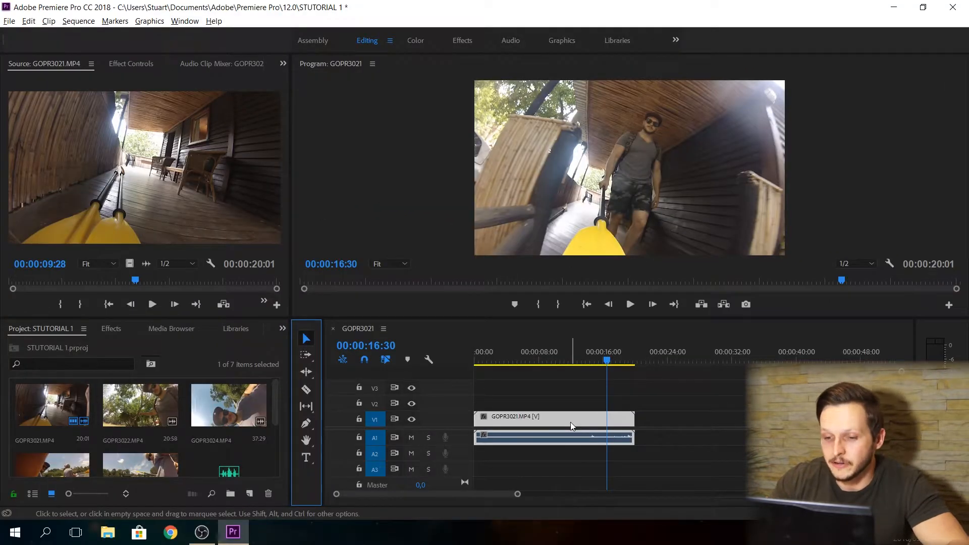
key(alt)
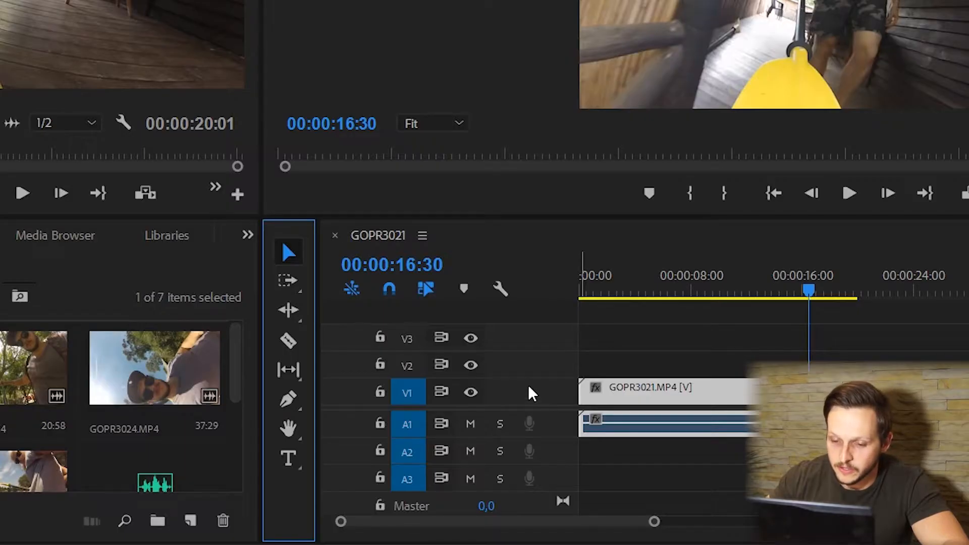
double_click(529, 388)
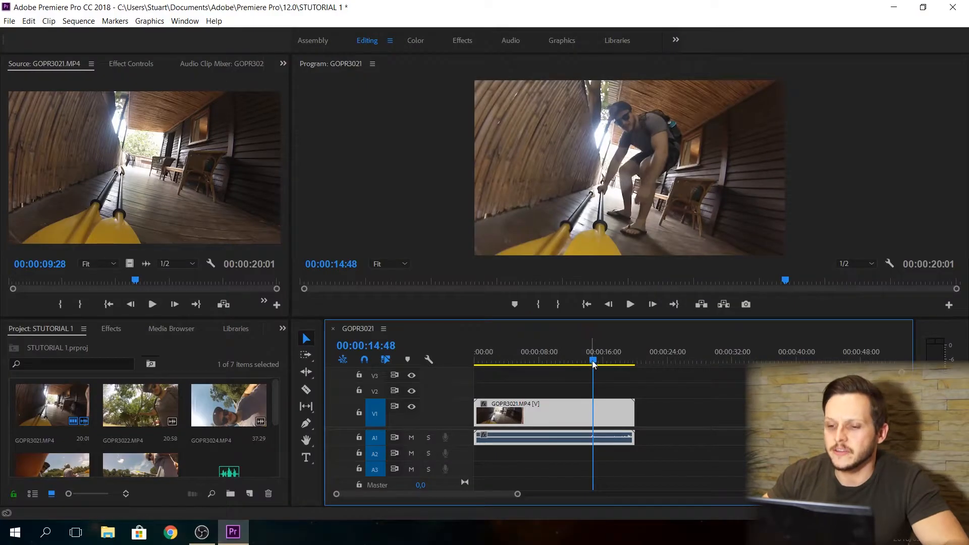
Split the GOPR3021.MP4 clip at 00:00:09:57 with the Razor tool.
drag(593, 362, 571, 360)
drag(474, 284, 446, 284)
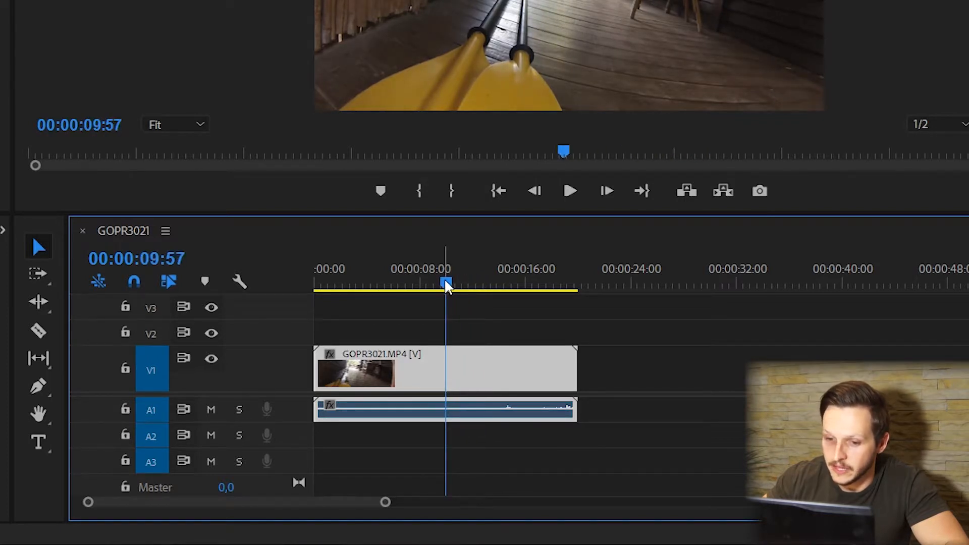
key(c)
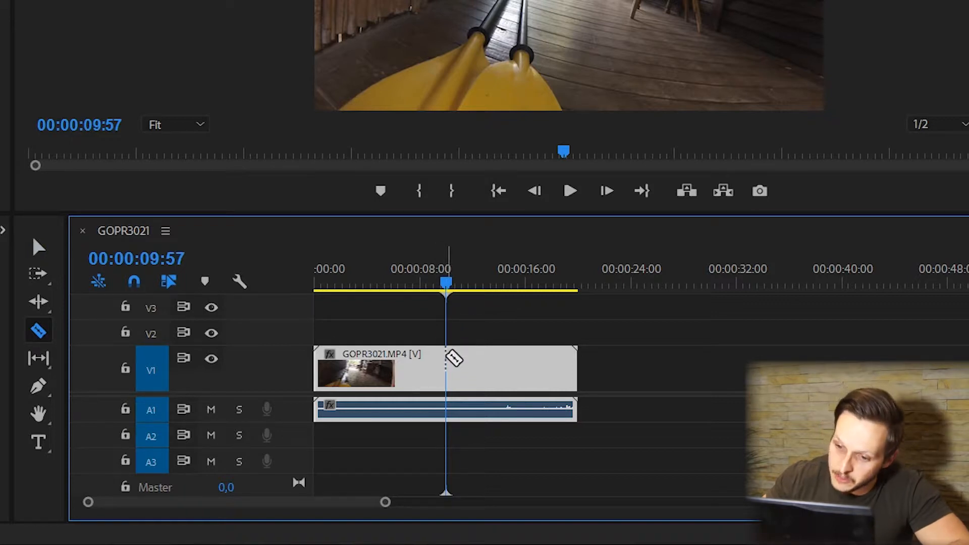
click(446, 358)
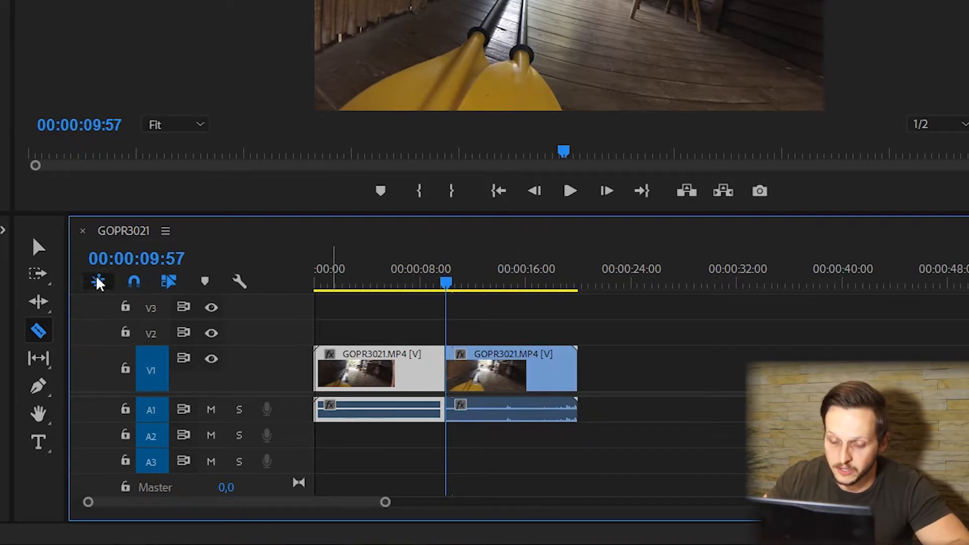
Clear the first half of the split clip to leave a gap, and undo the deletion.
click(39, 248)
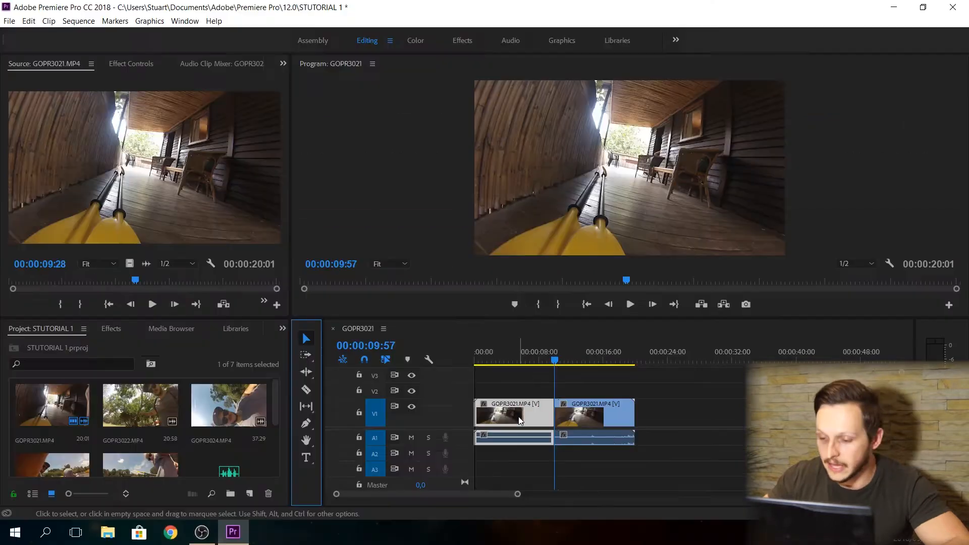
right_click(532, 416)
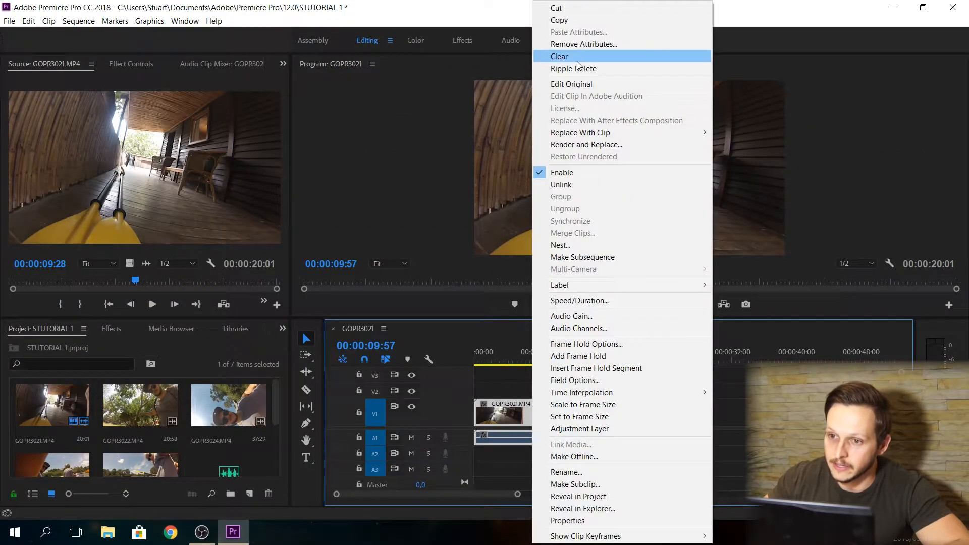
click(578, 59)
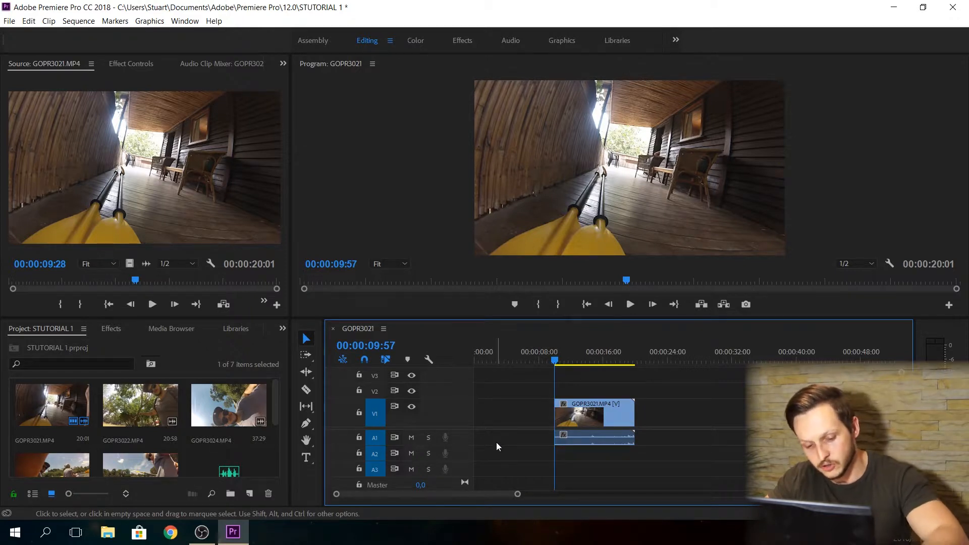
key(ctrl+z)
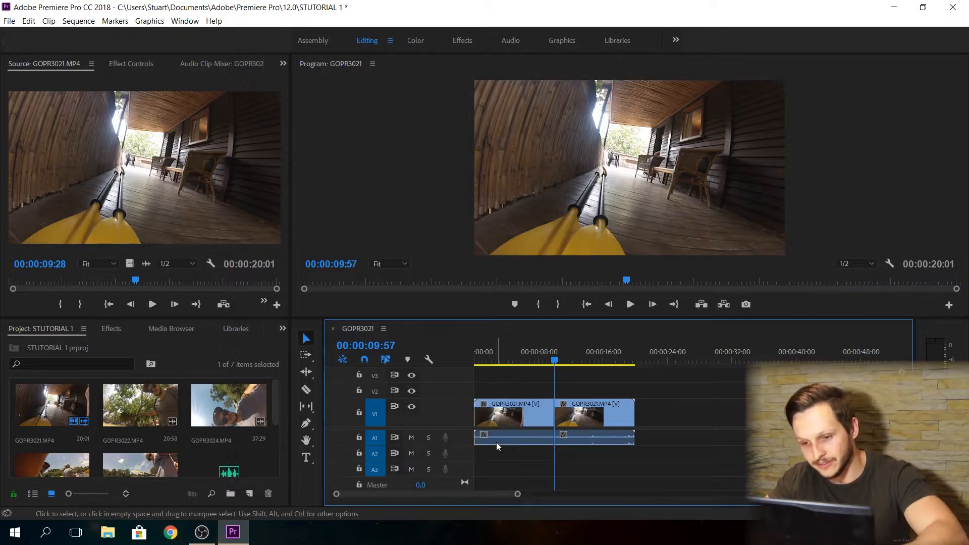
Ripple delete the first half of the split clip and scrub the playhead to 00:00:07:17.
click(535, 411)
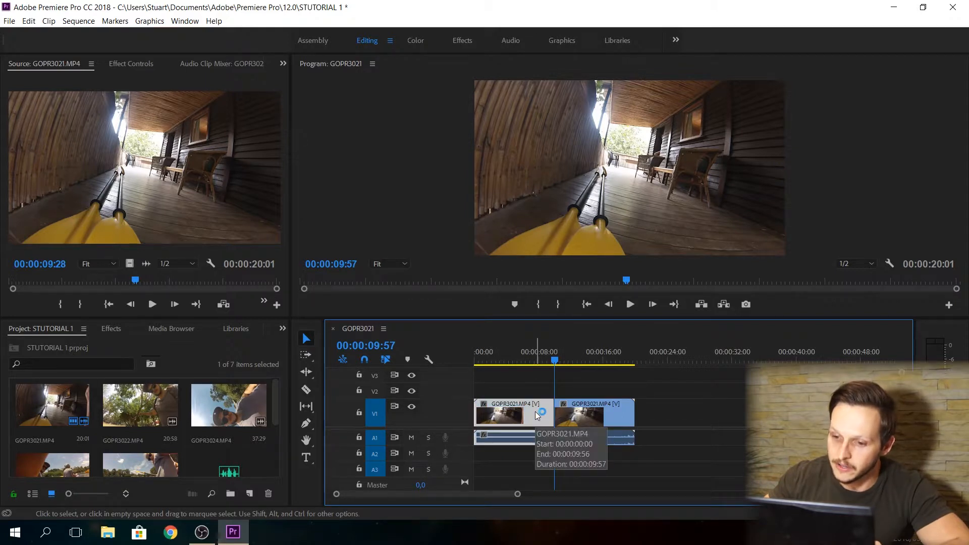
right_click(535, 411)
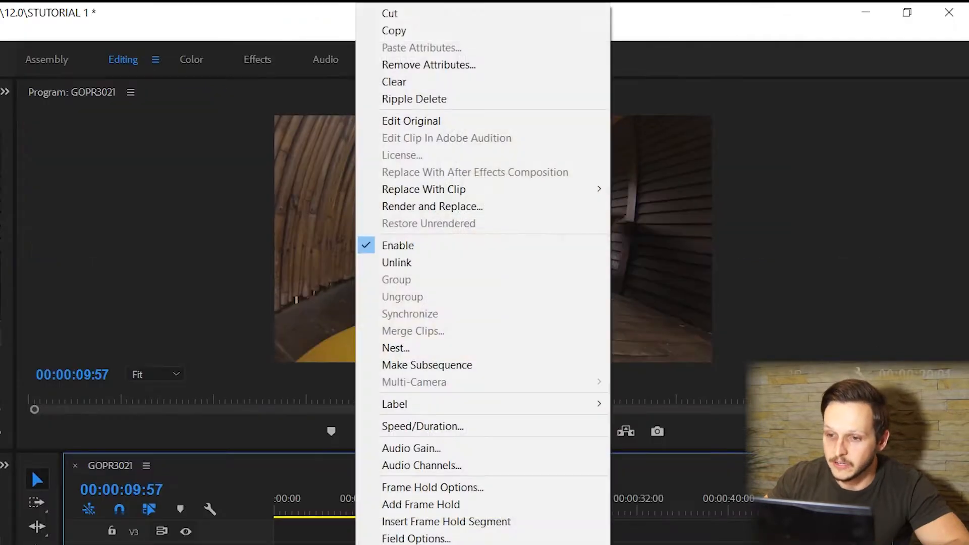
click(438, 103)
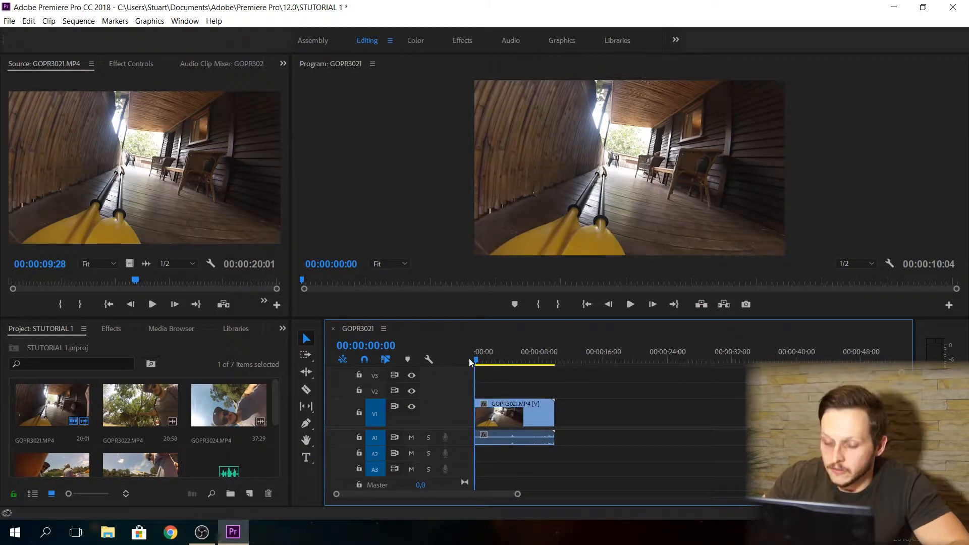
drag(475, 360, 532, 361)
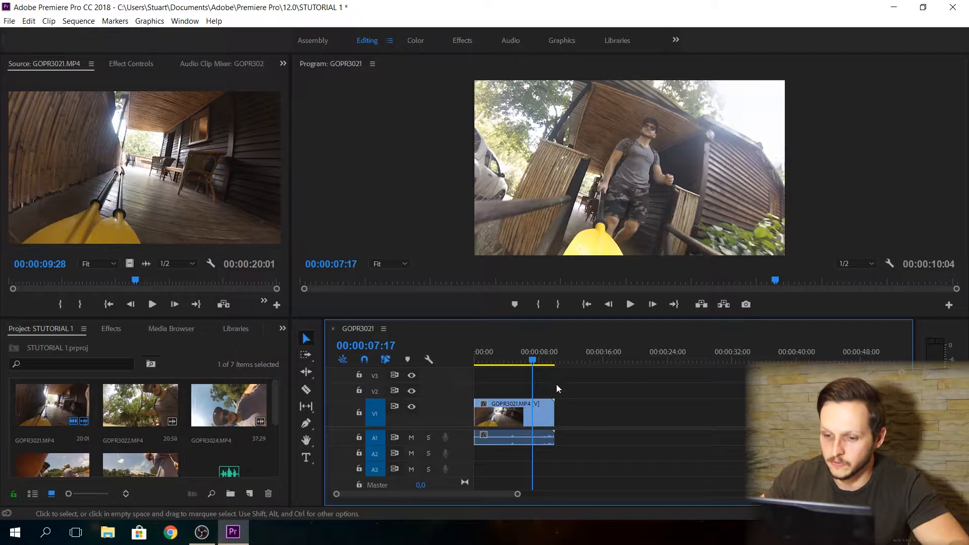
Try to cut the clip at 00:00:07:17 and ripple delete the part after the cut, and undo the deletion.
key(c)
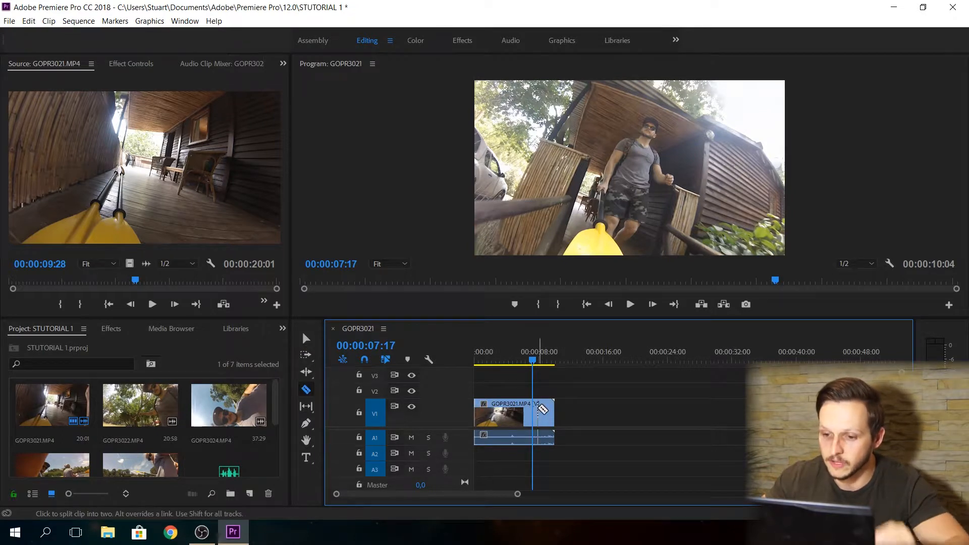
click(538, 414)
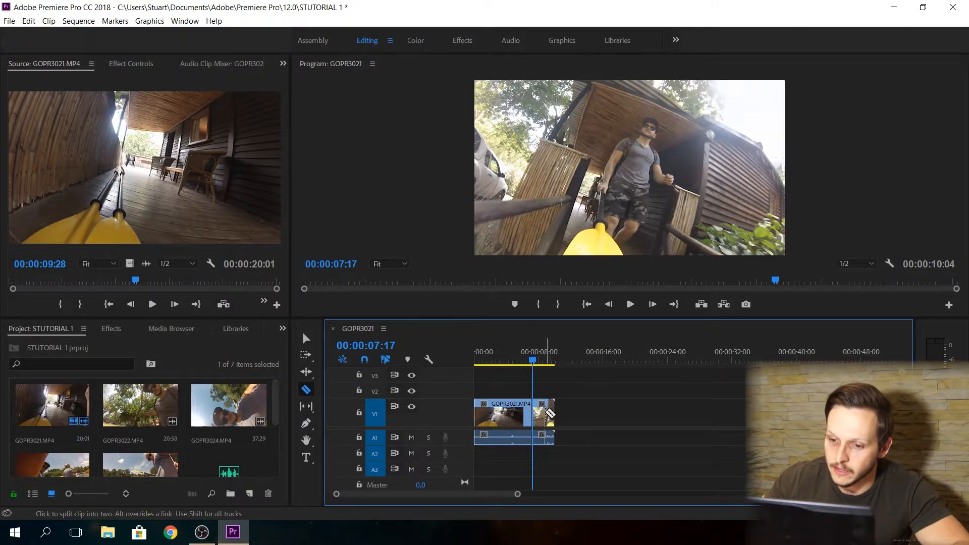
right_click(550, 414)
click(615, 68)
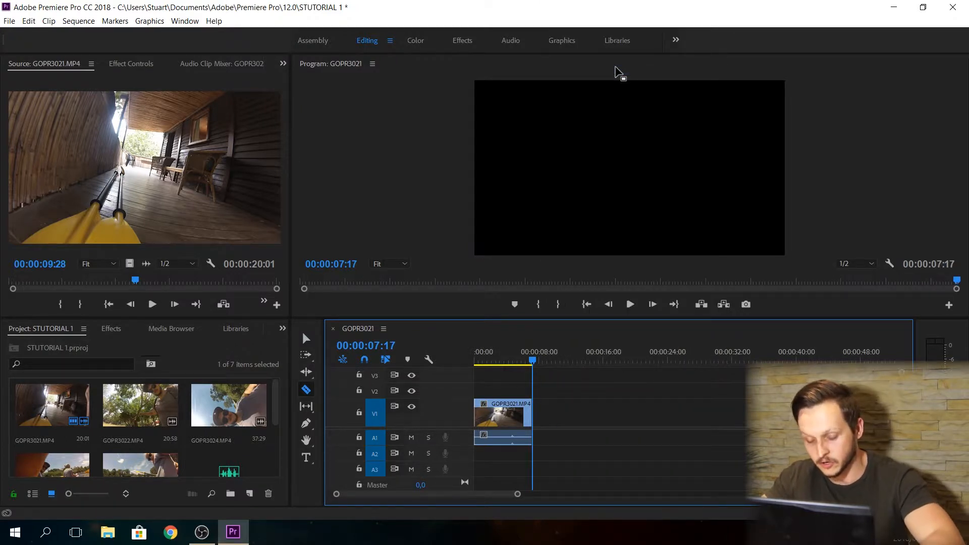
key(ctrl+z)
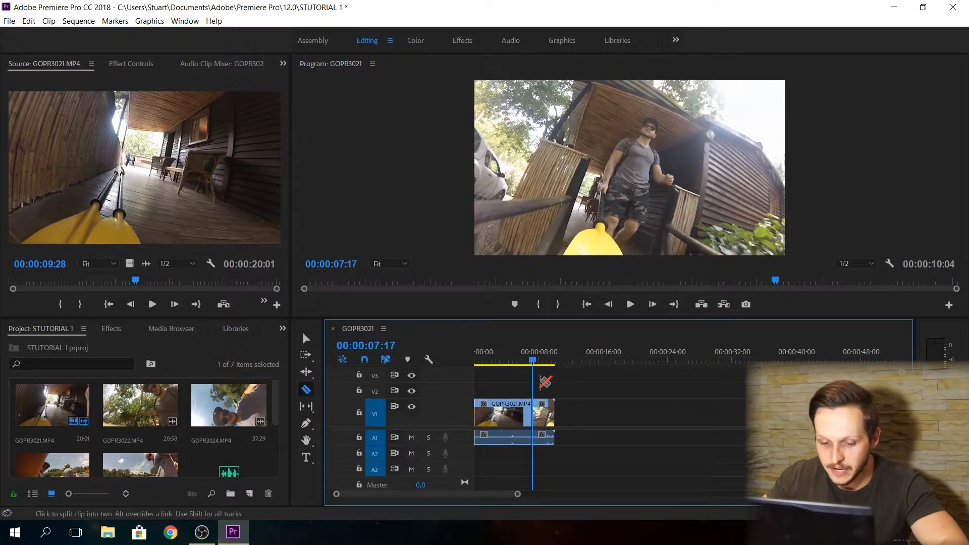
Undo the razor cut and trim the end of the GOPR3021.MP4 clip back to the playhead at 00:00:07:17 with the Selection tool.
key(v)
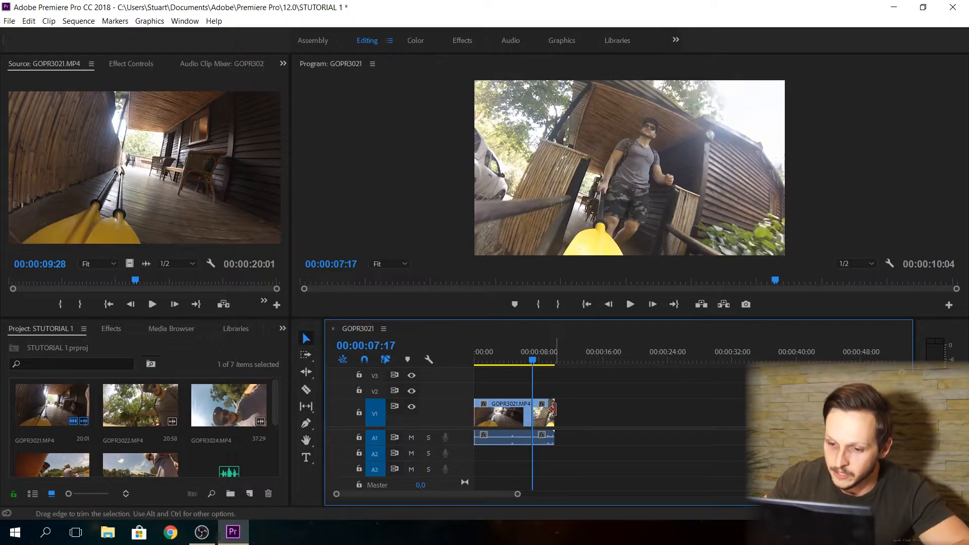
key(ctrl+z)
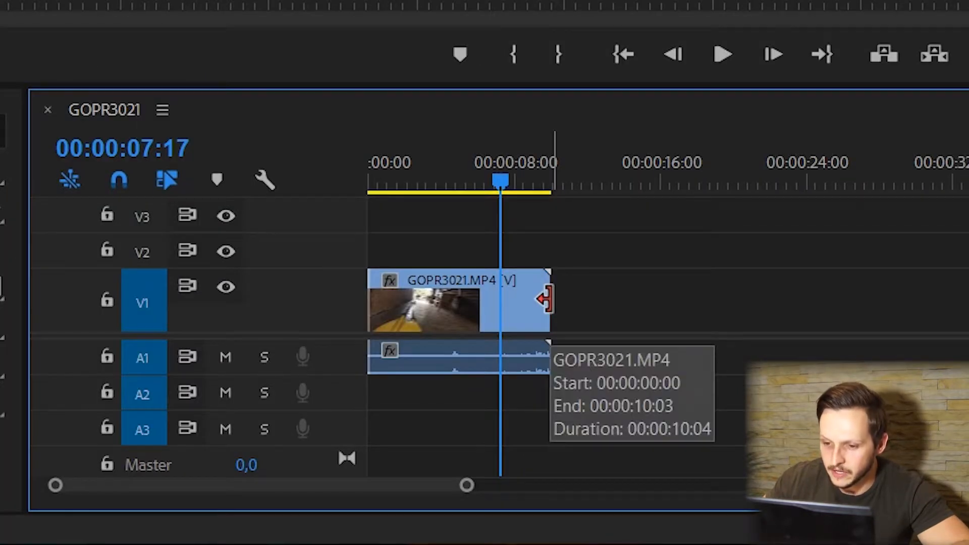
drag(545, 299, 500, 298)
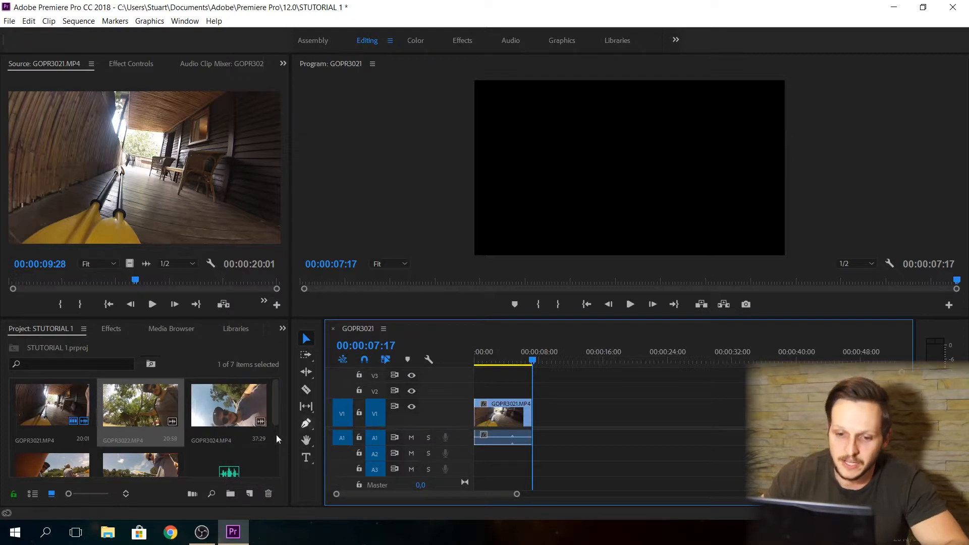
Add the Tropical House music file to audio track A2 at the sequence start and mute track A1.
scroll(225, 462, down, 2)
drag(225, 415, 481, 461)
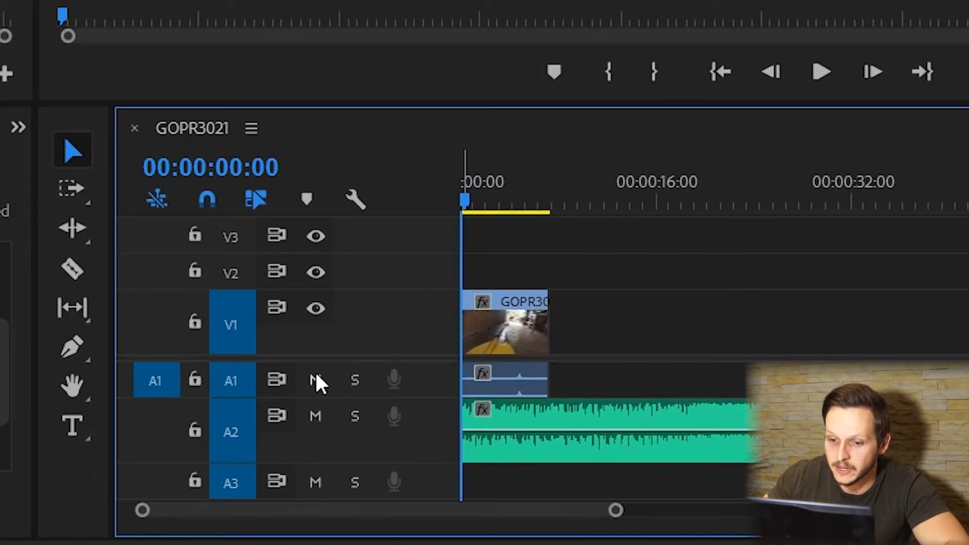
click(315, 379)
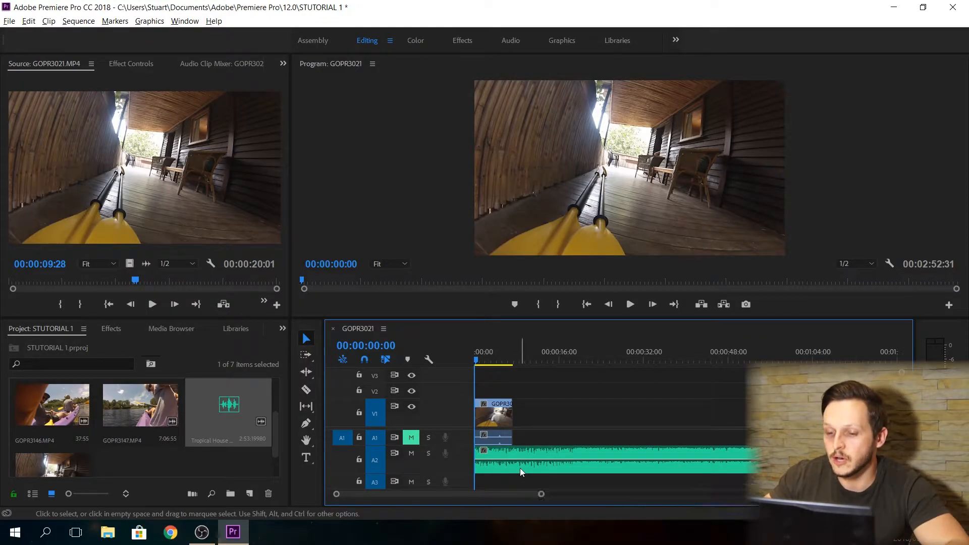
Set the audio gain of the music clip on A2 to -3,1 dB.
right_click(520, 468)
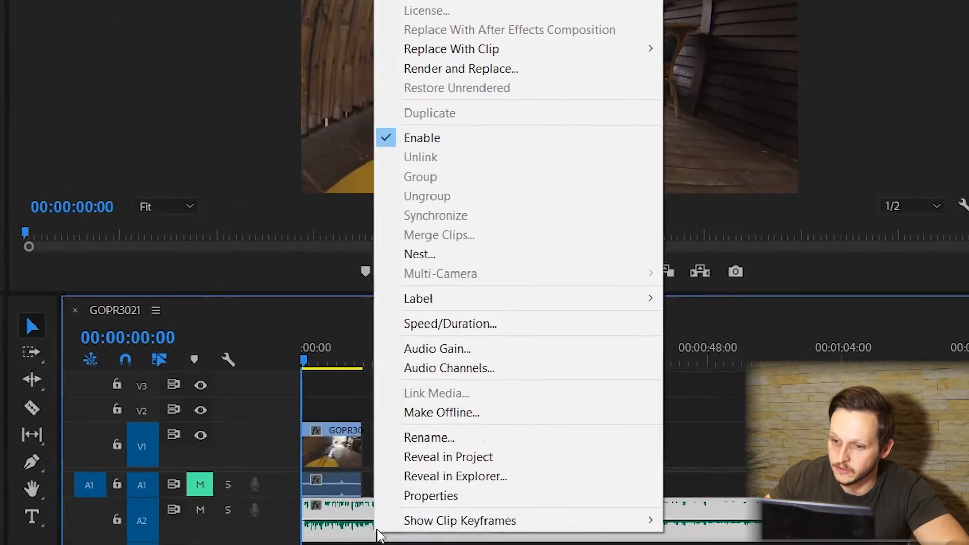
click(551, 369)
click(274, 174)
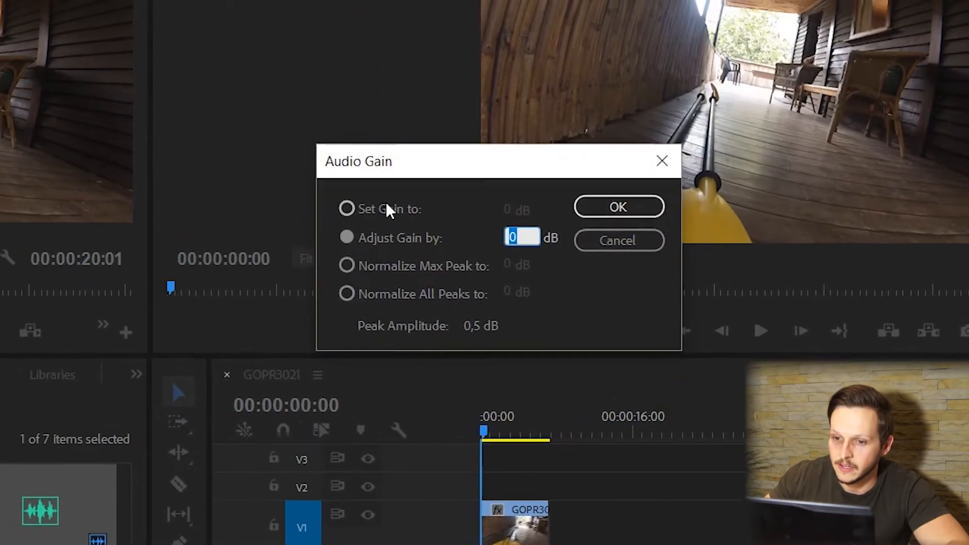
drag(511, 212, 475, 204)
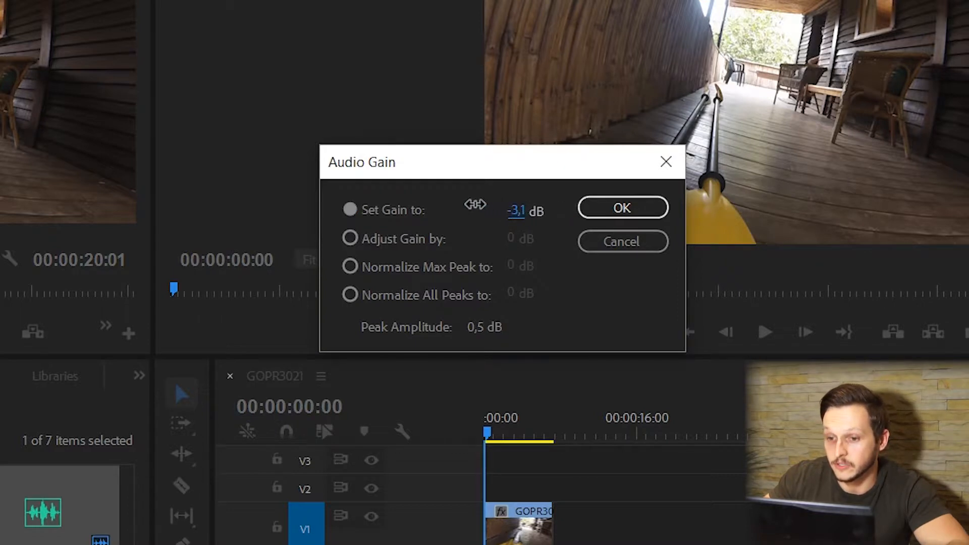
key(Return)
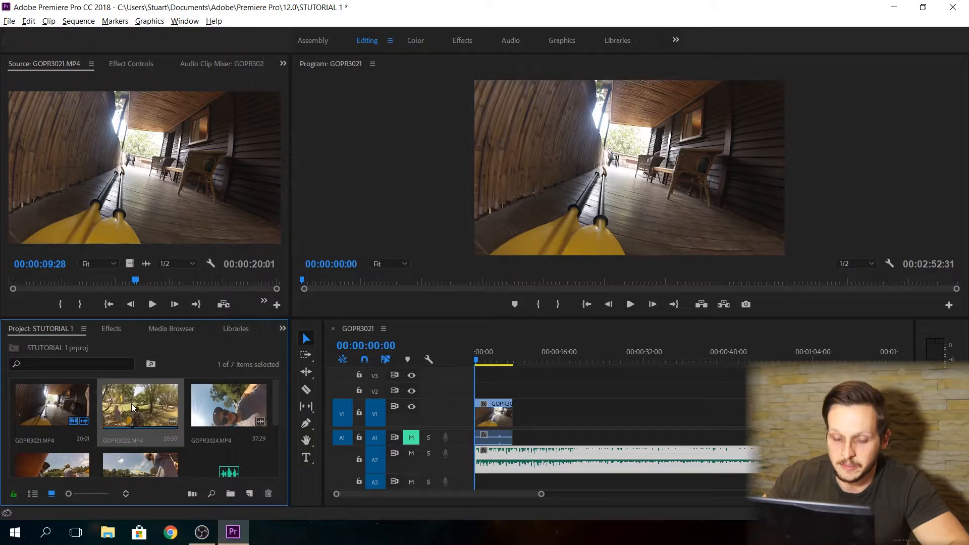
Add GOPR3022.MP4 to V1 directly after the first clip and jump the playhead between the edit points.
drag(132, 408, 513, 428)
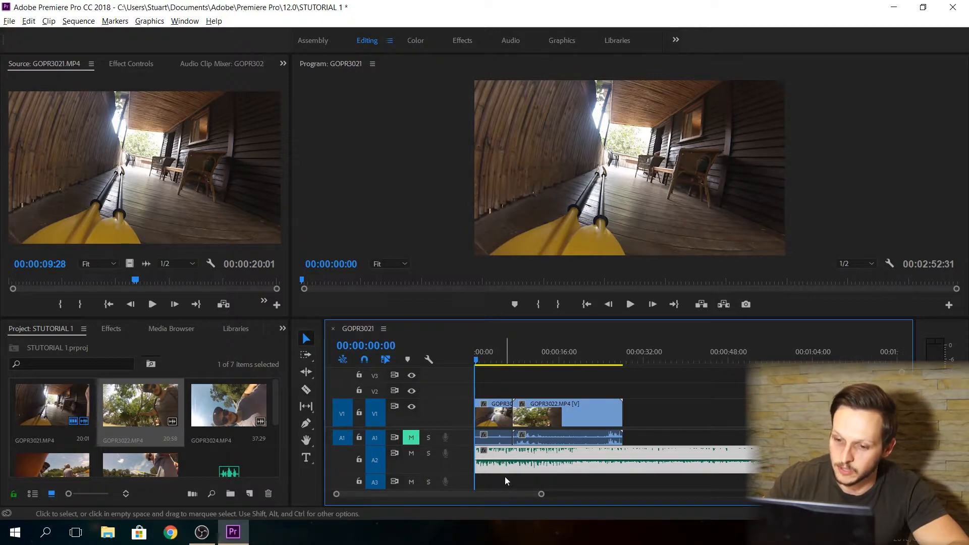
key(Down)
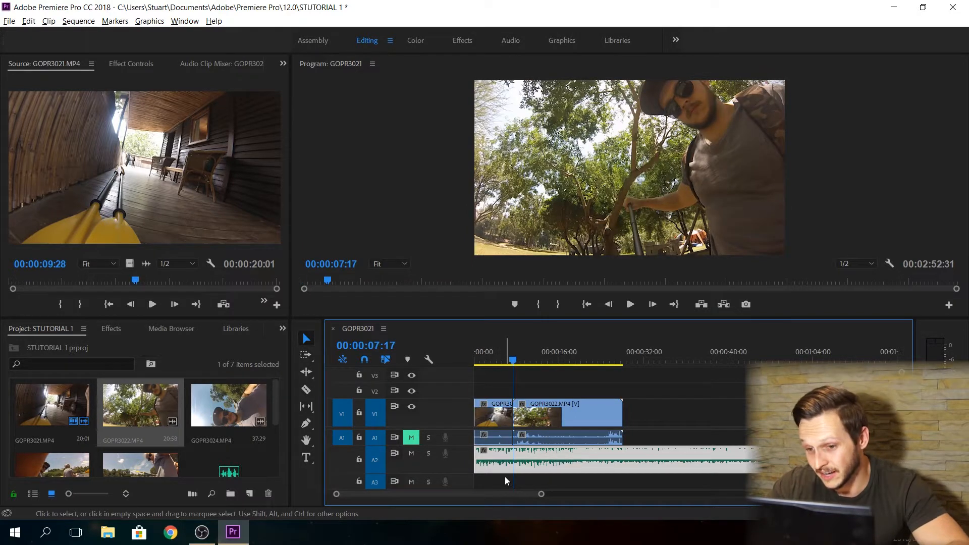
key(Up)
Split the GOPR3022.MP4 clip at 00:00:13:08 and ripple delete the part before the cut.
drag(512, 359, 544, 359)
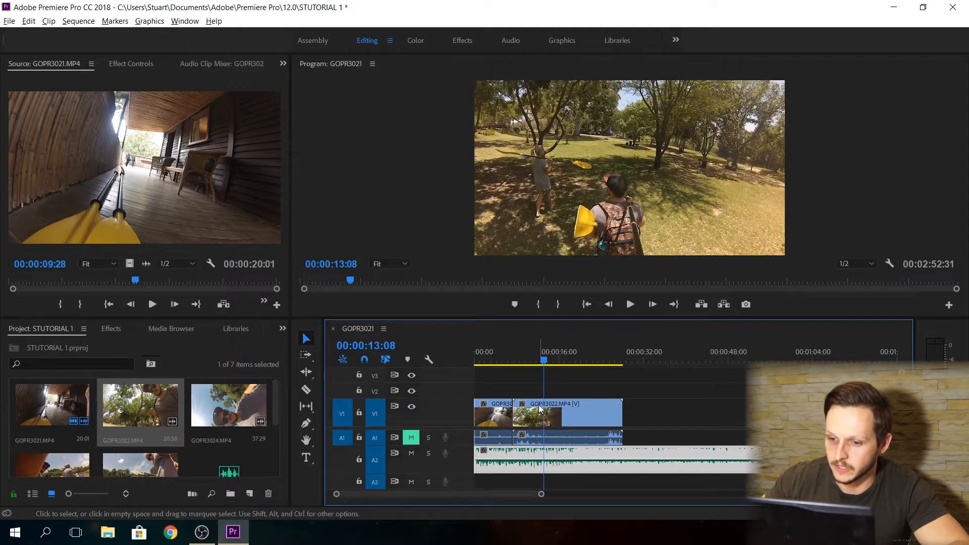
key(c)
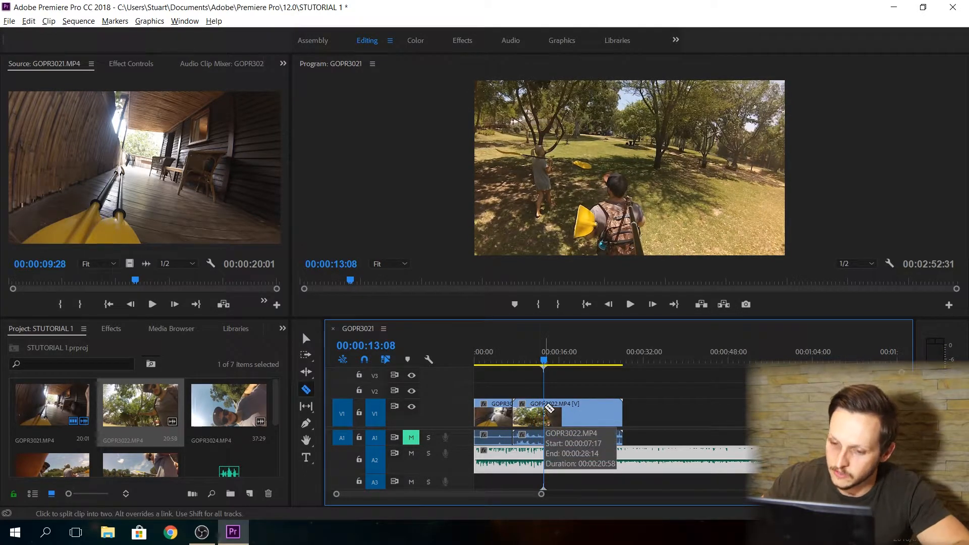
click(549, 408)
right_click(537, 409)
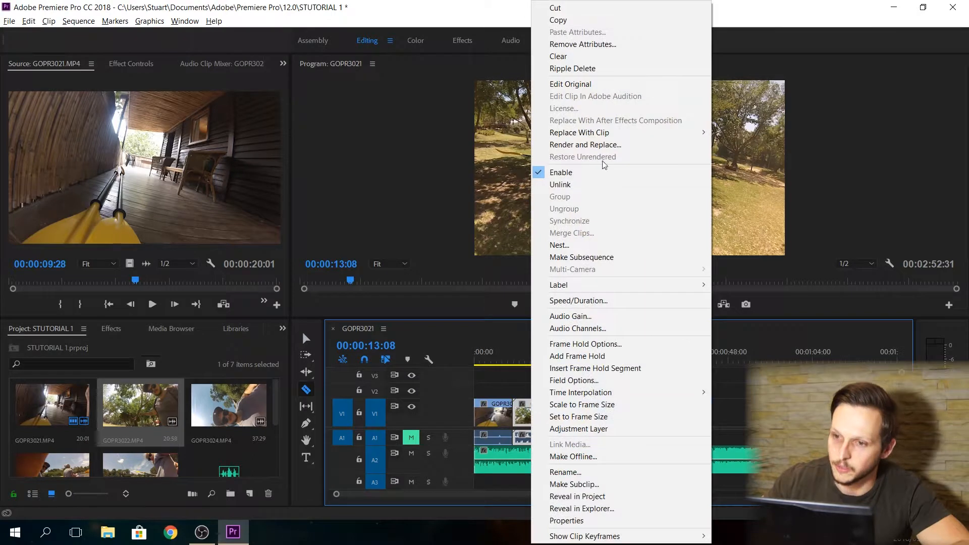
click(616, 69)
Split the GOPR3022.MP4 clip at 00:00:09:26 and delete the part after the cut.
click(514, 360)
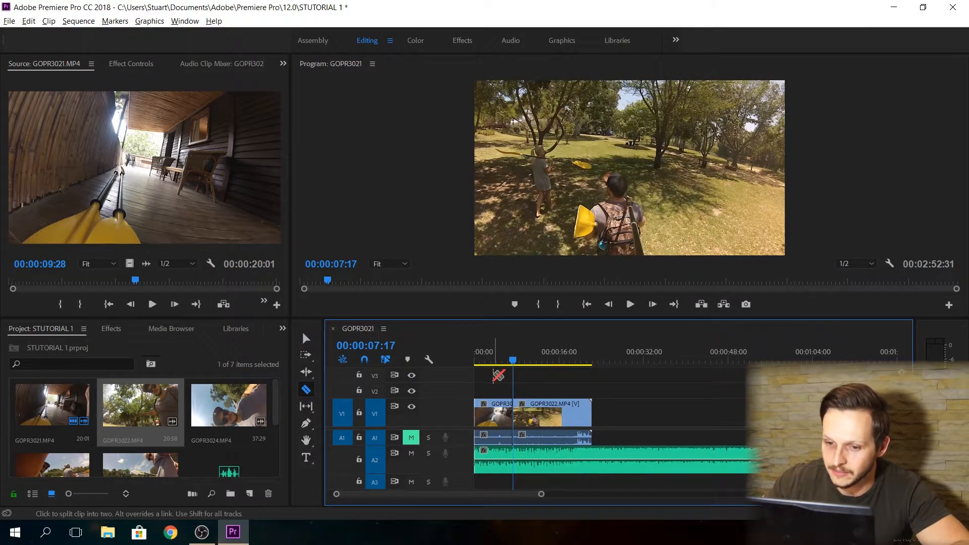
drag(513, 360, 524, 360)
click(524, 404)
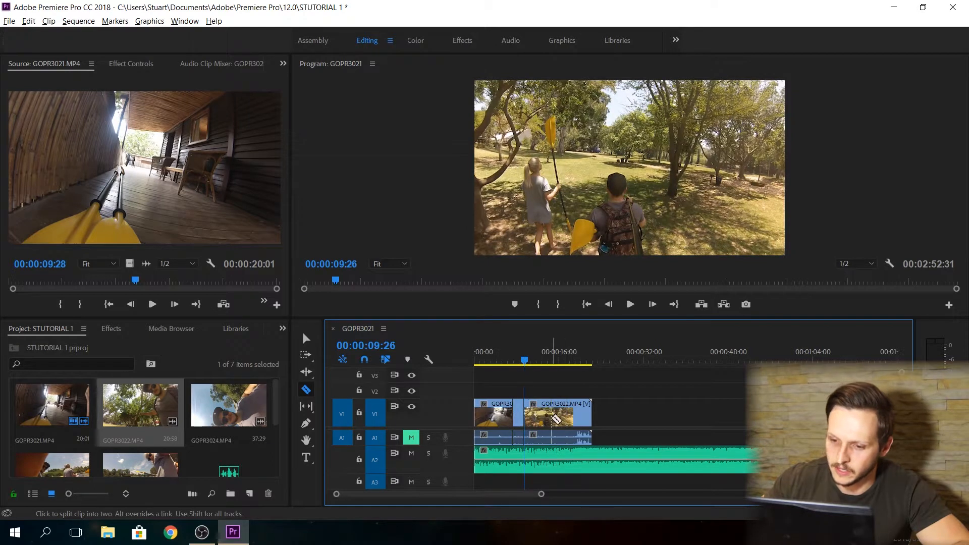
right_click(551, 416)
click(599, 60)
Add GOPR3024.MP4 to V1 after the GOPR3022.MP4 clip and ripple delete its part before 00:00:20:54.
drag(228, 407, 527, 416)
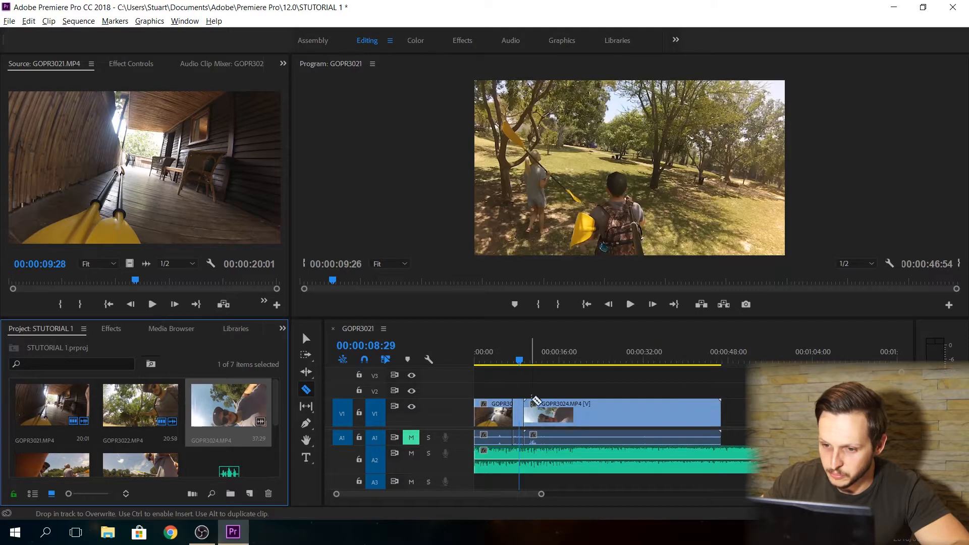
click(525, 359)
drag(524, 363, 585, 364)
click(586, 403)
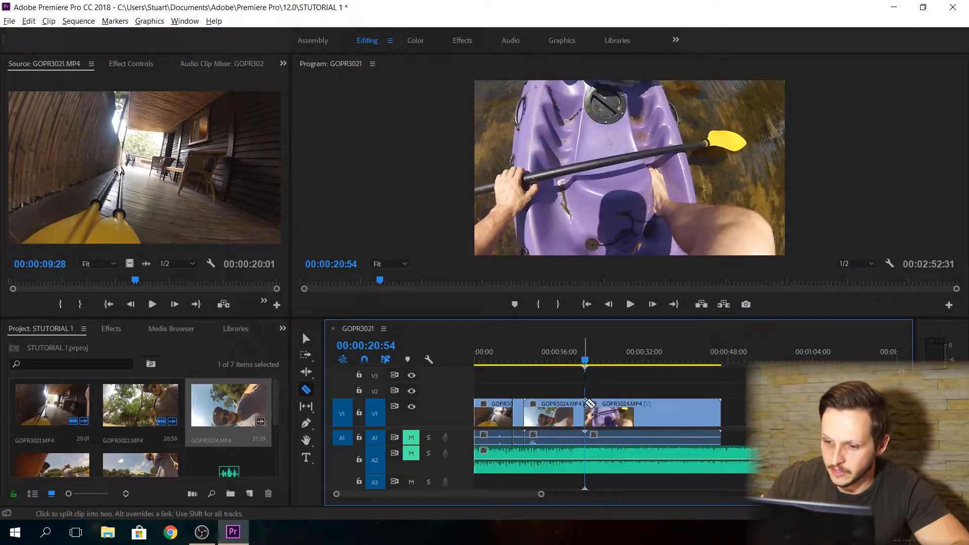
right_click(560, 415)
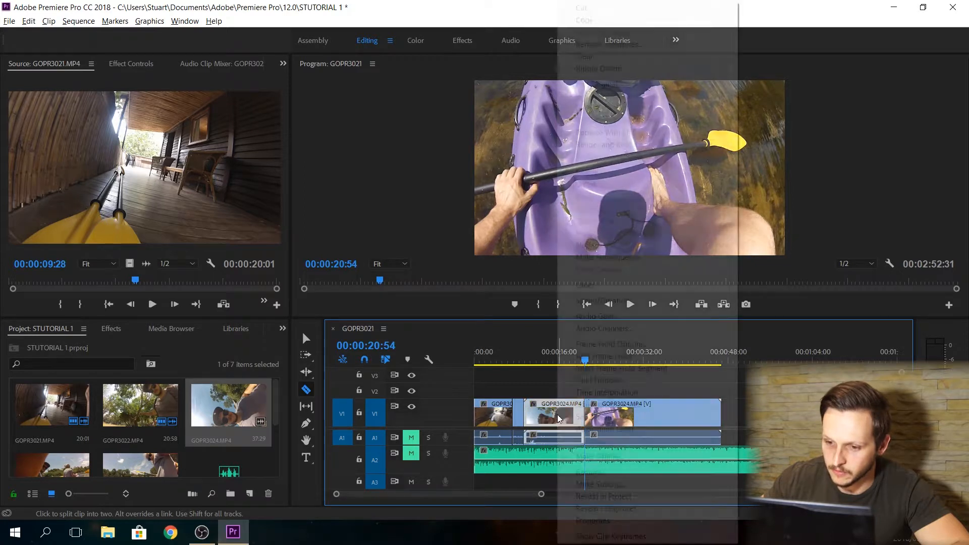
click(593, 67)
Split the GOPR3024.MP4 clip on V1 at 00:00:14:49 and ripple delete the part before the cut.
click(525, 360)
drag(525, 359, 554, 366)
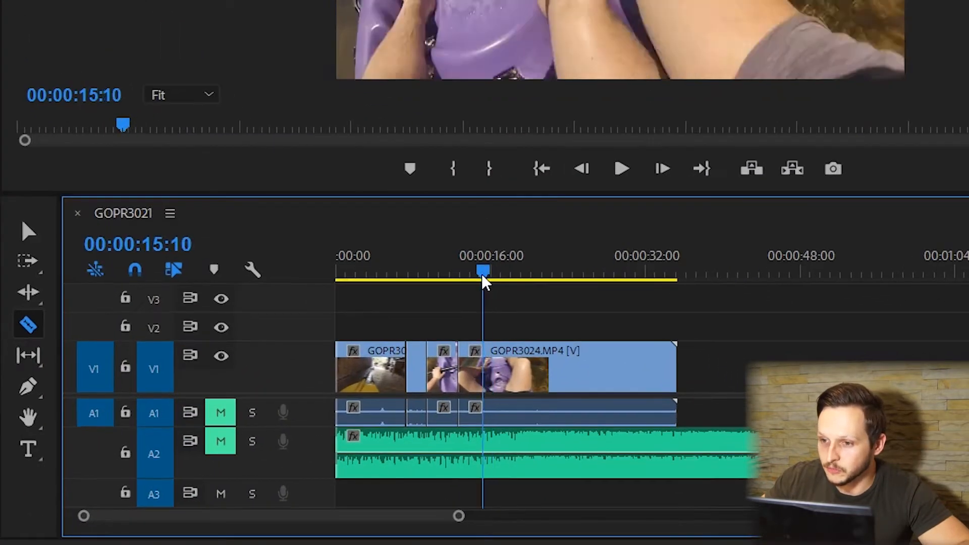
drag(483, 282, 486, 281)
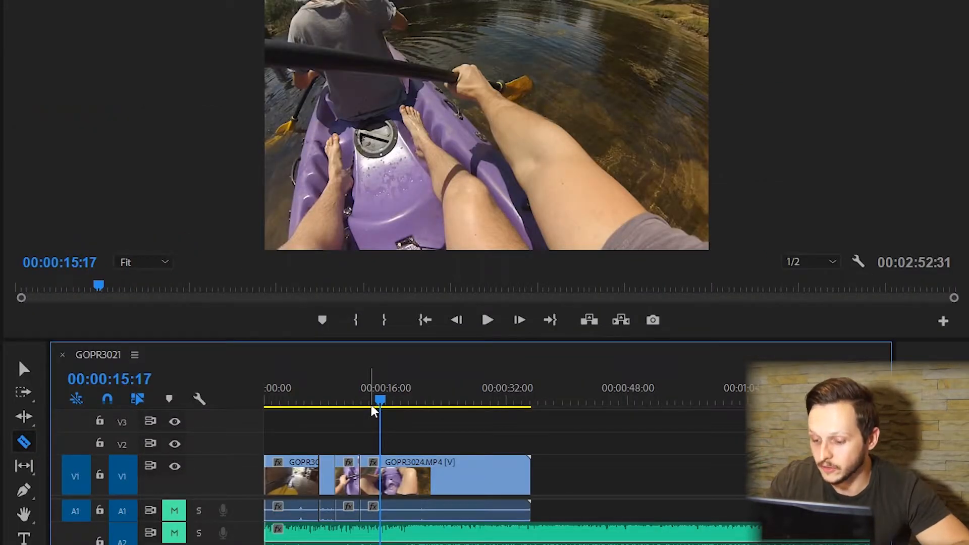
key(Left)
key(Left)
key(Left)
key(Left)
key(Left)
key(Left)
key(Left)
key(Left)
key(Left)
key(Left)
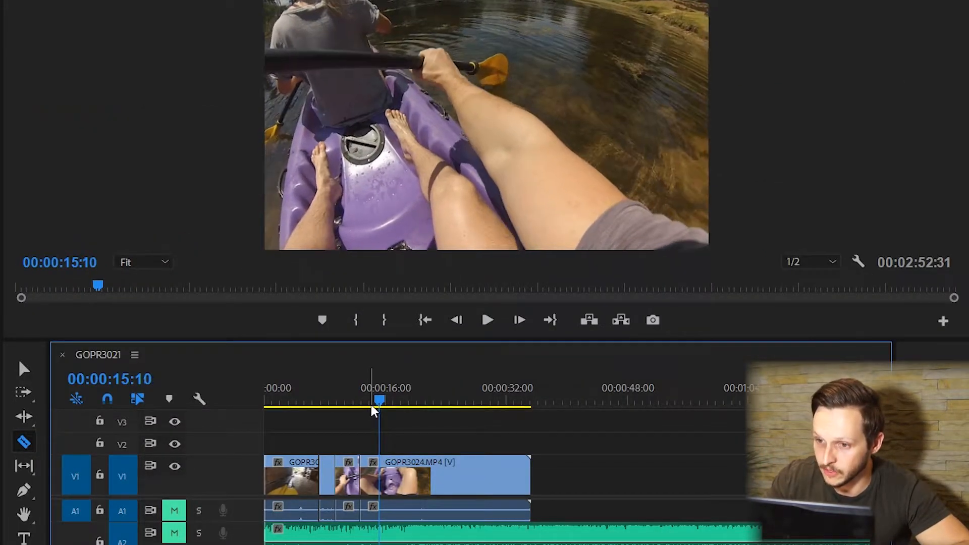
key(Left)
key(Left)
key(Left)
key(Left)
key(Left)
key(Left)
key(Left)
key(Right)
key(Right)
key(Right)
key(Right)
key(Right)
key(Right)
key(Right)
key(Right)
key(Right)
key(Right)
key(Right)
key(Right)
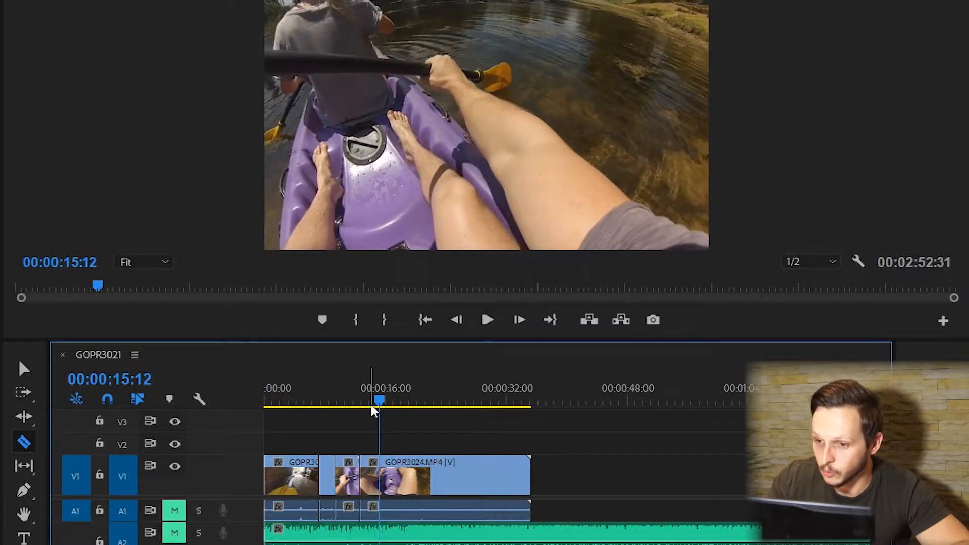
key(Left)
key(Left)
key(Left)
key(Left)
key(Left)
key(Left)
key(Left)
key(Left)
key(Left)
key(Left)
key(Left)
key(Left)
key(Left)
key(Left)
key(Left)
key(Left)
key(Left)
key(Left)
key(Left)
key(Left)
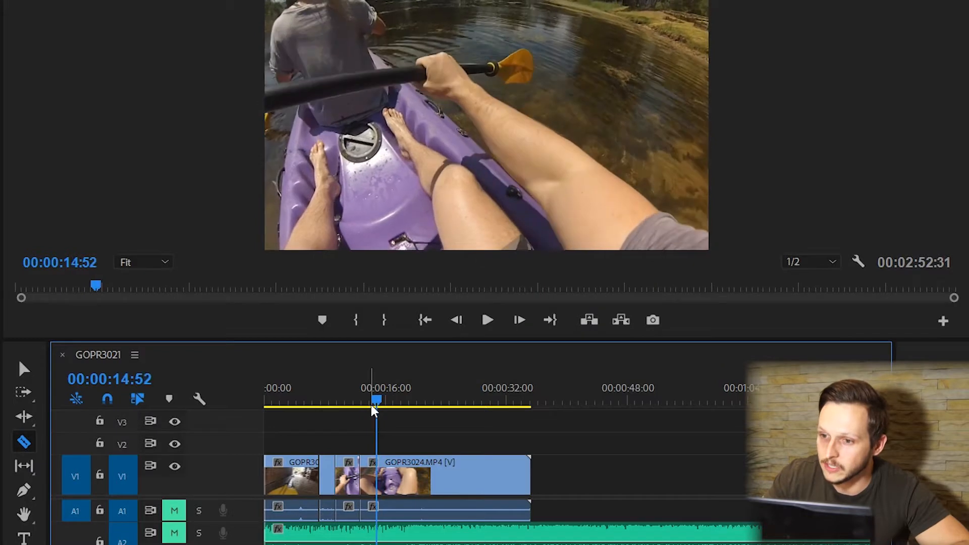
click(377, 464)
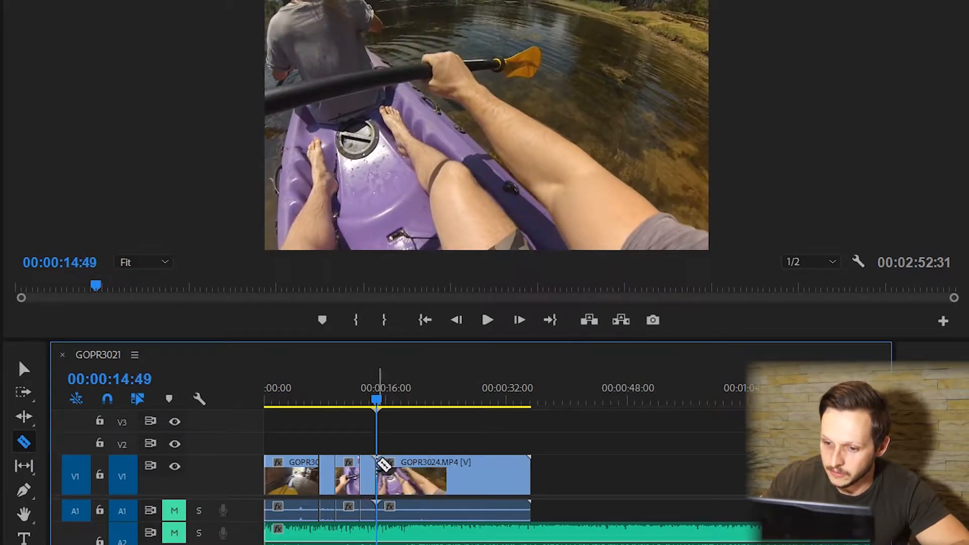
right_click(366, 467)
click(420, 0)
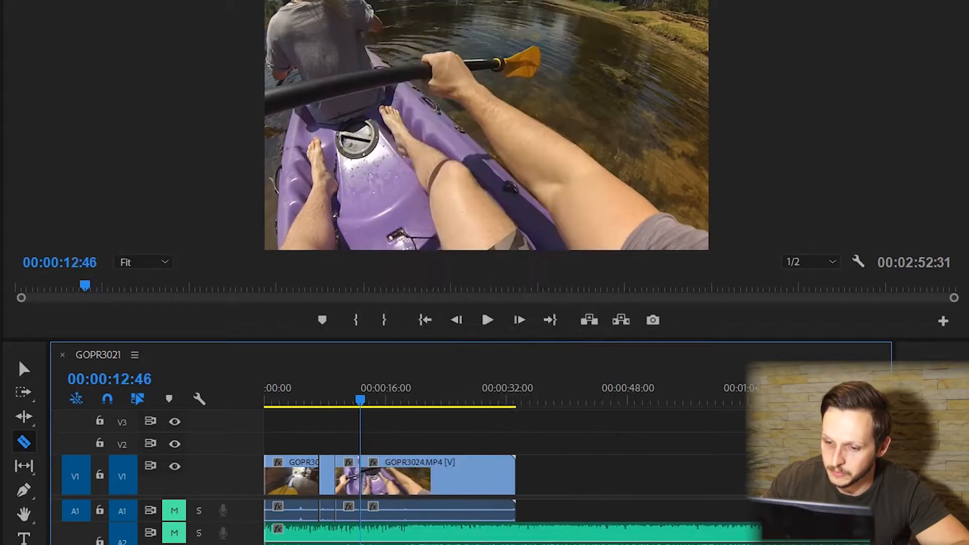
Advance frame by frame to 00:00:13:07 and split the GOPR3024.MP4 clip there to start the slow-motion segment.
key(Right)
key(Right)
key(Right)
key(Right)
key(Right)
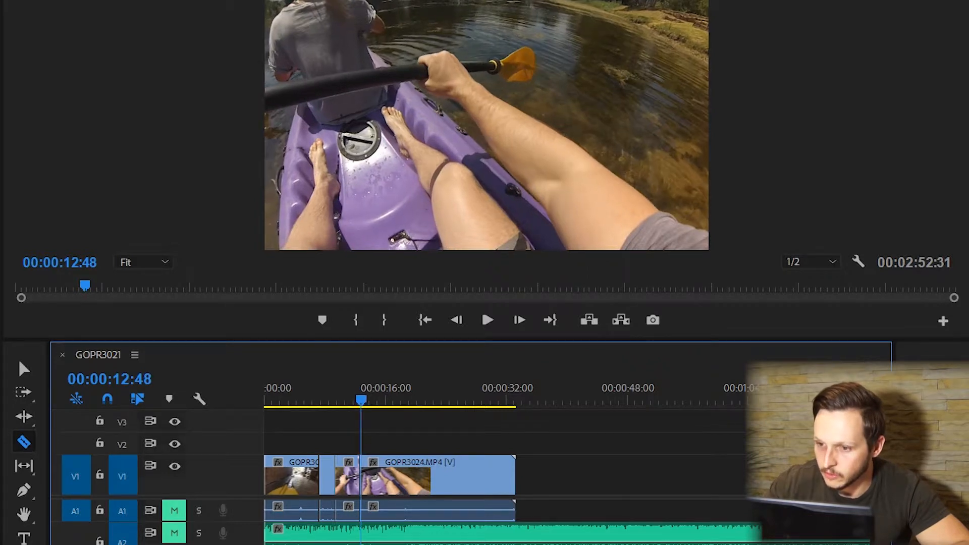
key(Right)
key(Right)
key(Right)
key(Right)
key(Right)
key(Right)
key(Right)
key(Right)
key(Right)
key(Right)
key(Right)
key(Right)
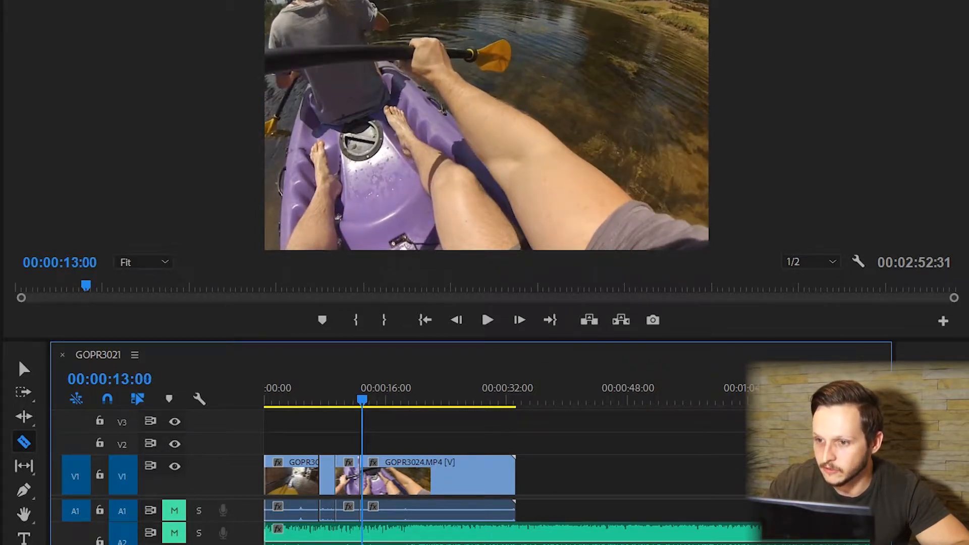
key(Right)
key(Right)
key(Right)
key(Right)
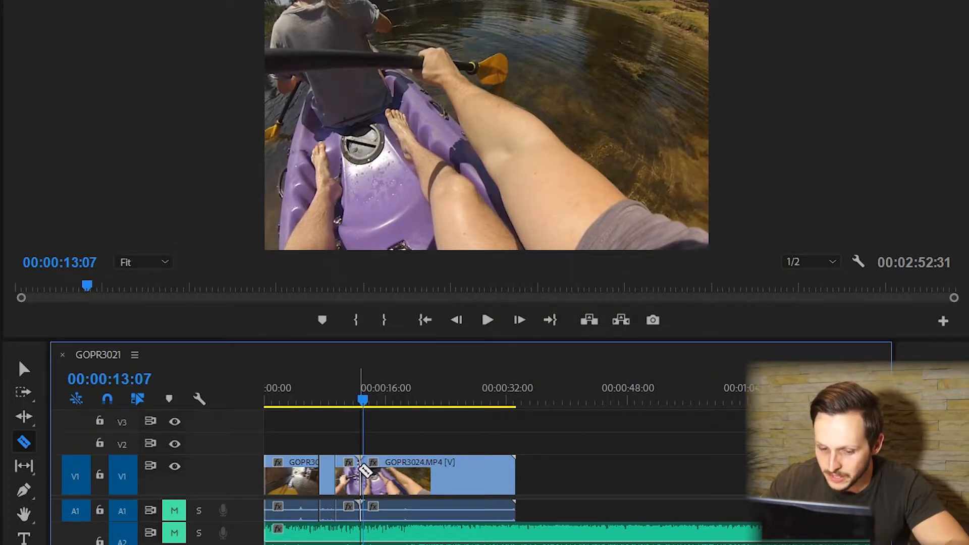
scroll(358, 465, up, 5)
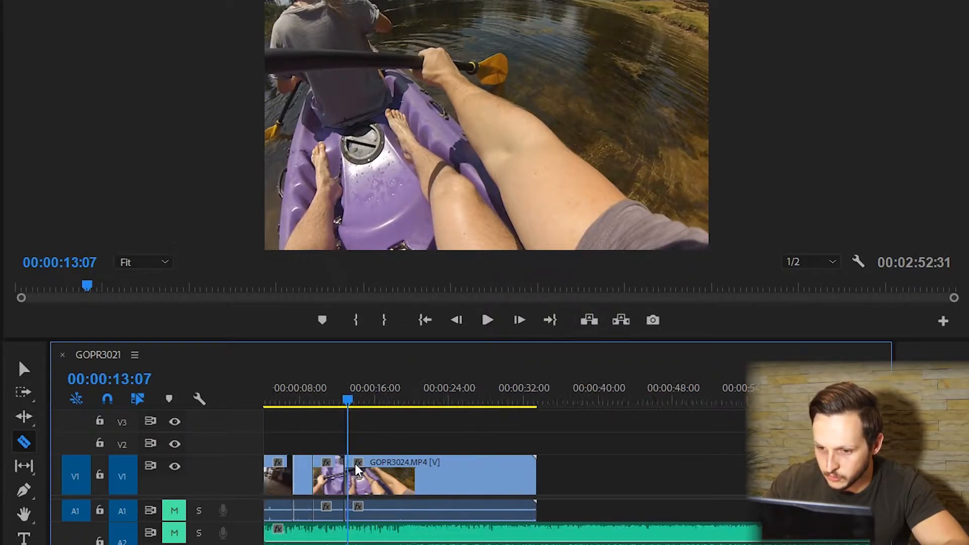
scroll(303, 478, up, 1)
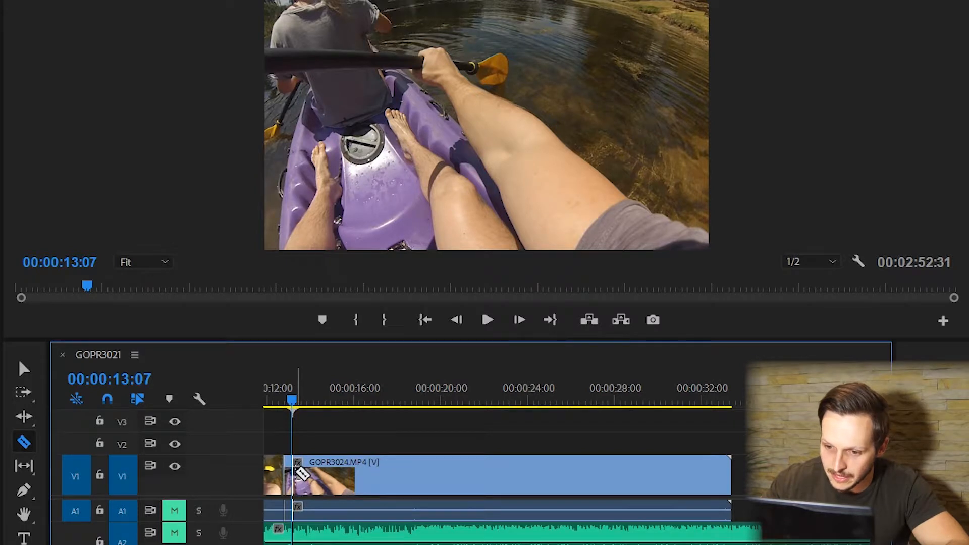
click(302, 473)
Advance through the paddle stroke to 00:00:14:01 and split the GOPR3024.MP4 clip there to end the slow-motion segment.
key(Right)
key(Right)
key(Right)
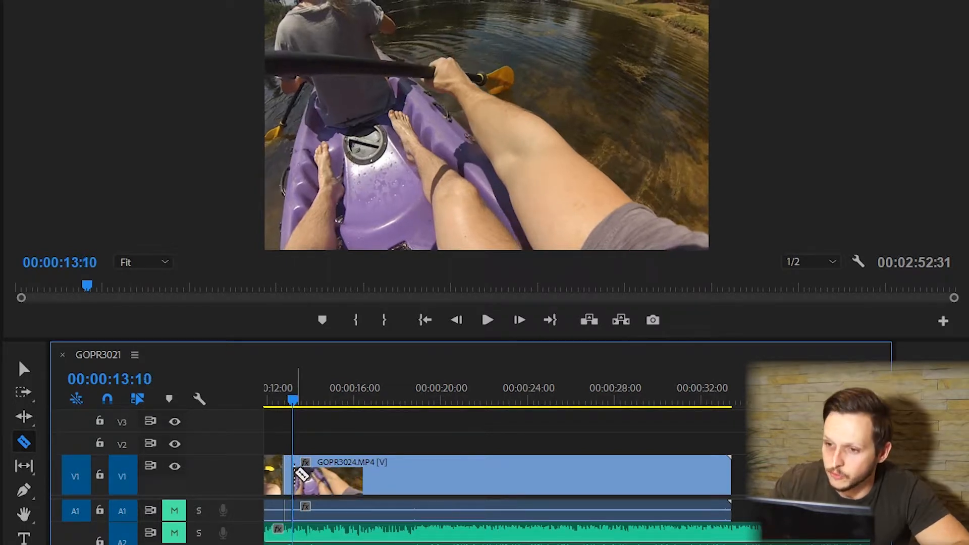
key(Right)
key(Right)
key(Right)
key(Right)
key(Right)
key(Right)
key(Right)
key(Right)
key(Right)
key(Right)
key(Right)
key(Right)
key(Right)
key(Right)
key(Right)
key(Right)
key(Right)
key(Right)
key(Right)
key(Right)
key(Right)
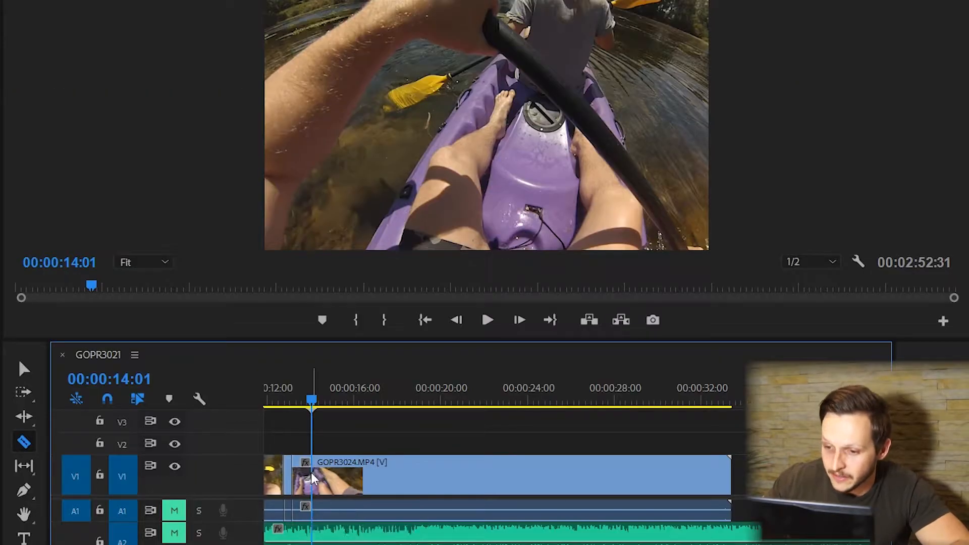
click(503, 413)
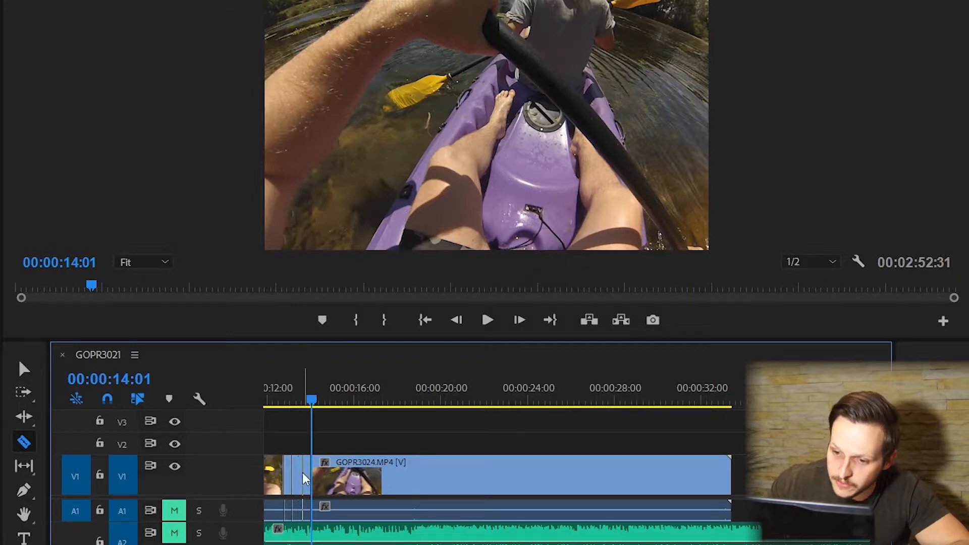
Slow the GOPR3024.MP4 segment between the two cuts to 40% speed with Ripple Edit, Shifting Trailing Clips, and play the sequence back.
right_click(304, 476)
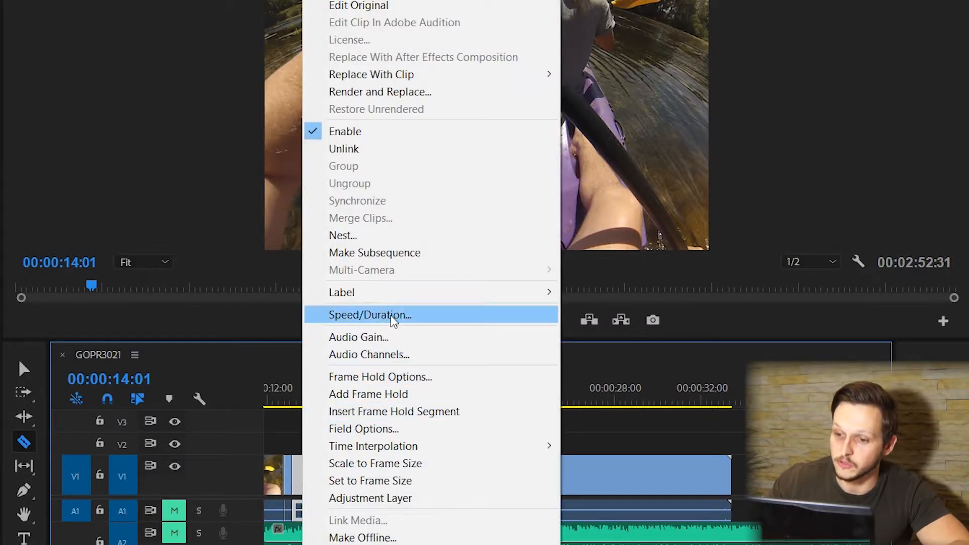
click(370, 315)
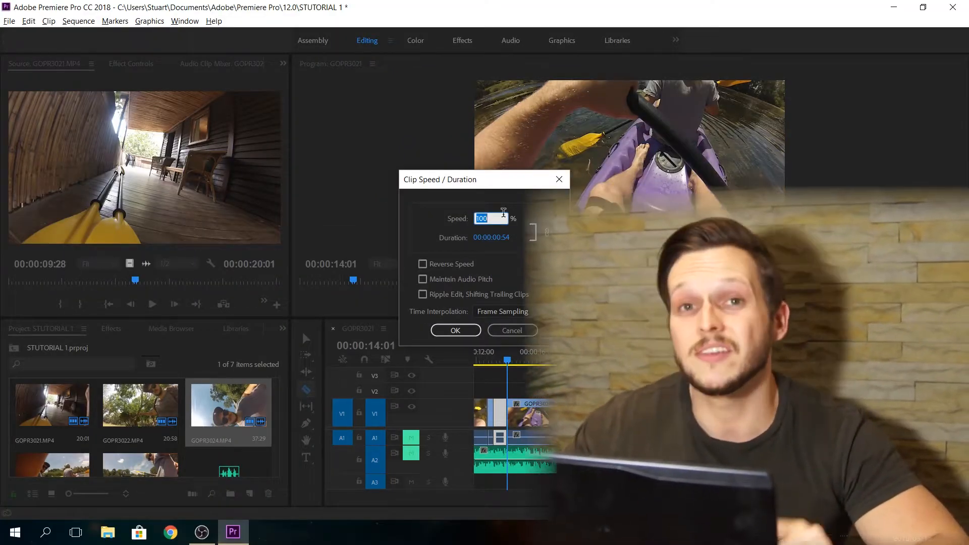
text(40)
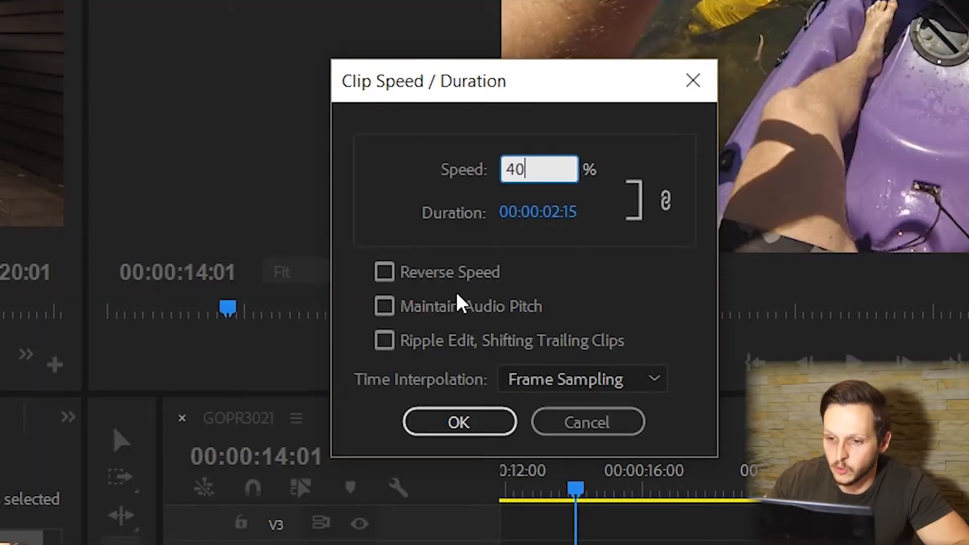
click(382, 341)
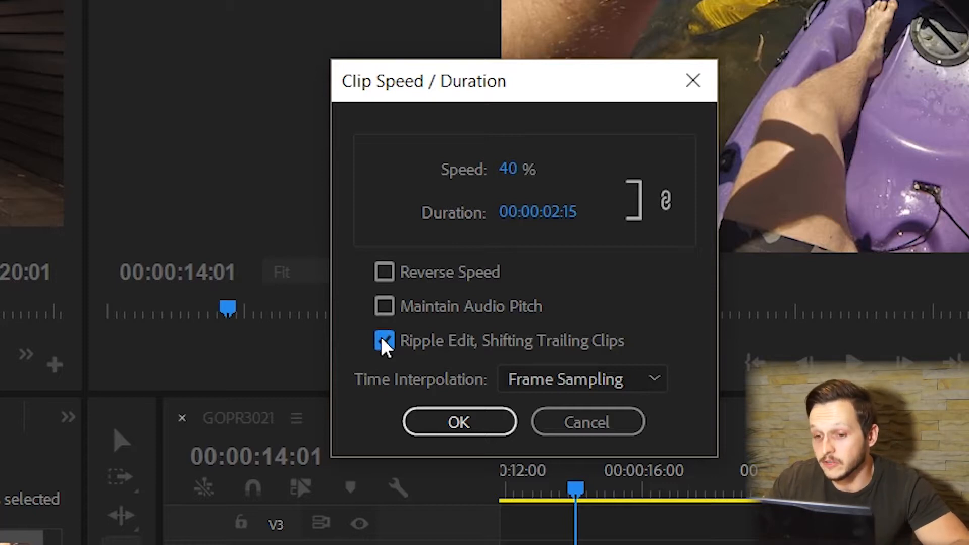
click(458, 421)
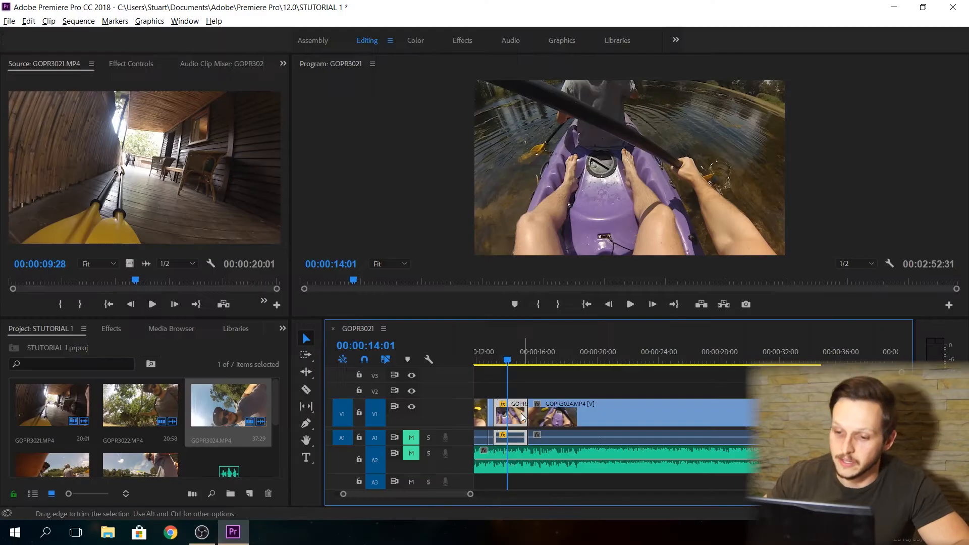
scroll(507, 407, up, 4)
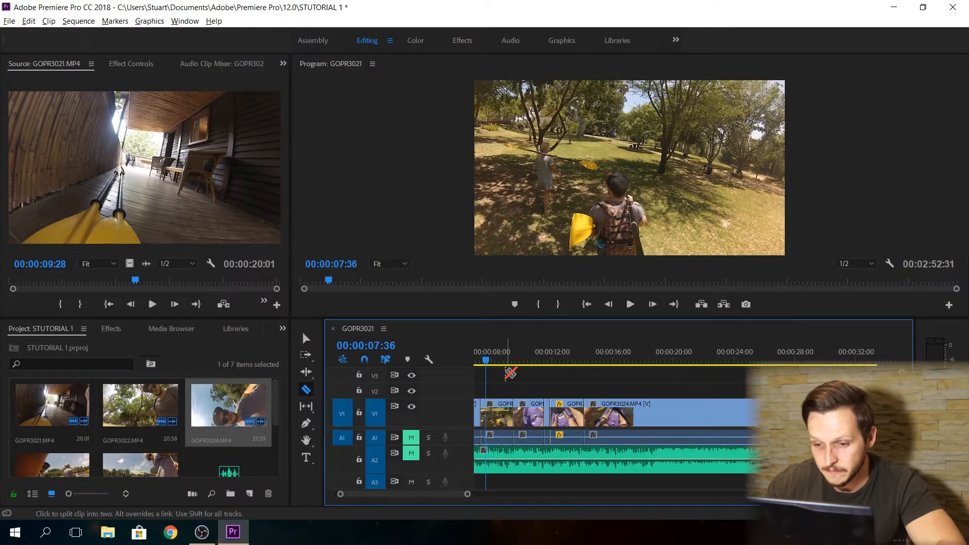
key(space)
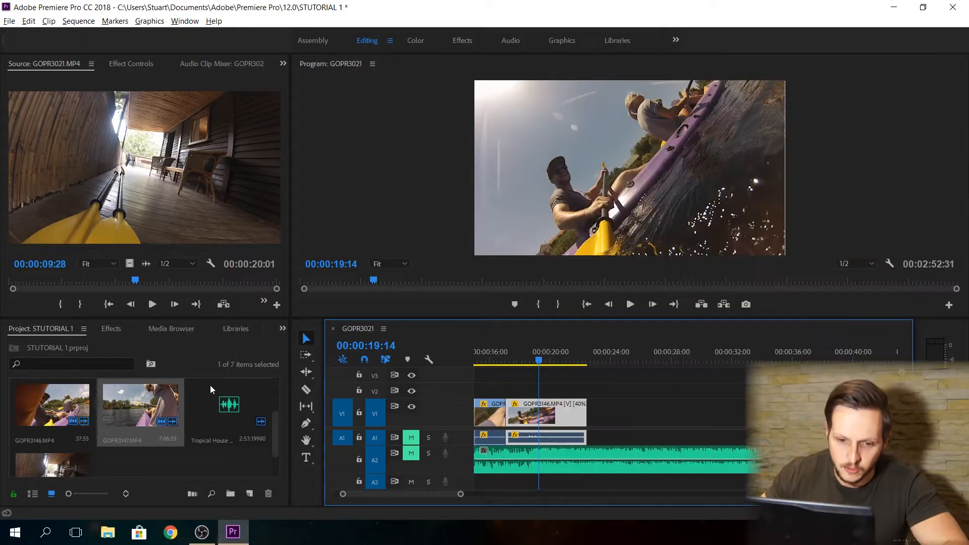
Add GOPR3147.MP4 to V1 directly after the GOPR3146.MP4 clip and split it at 00:00:24:14.
drag(134, 404, 594, 411)
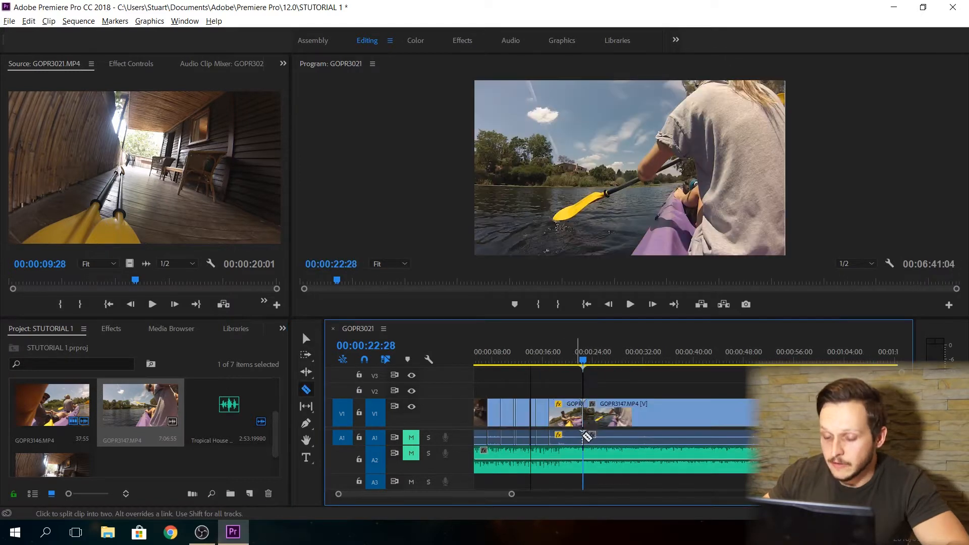
scroll(590, 428, down, 1)
scroll(590, 429, down, 4)
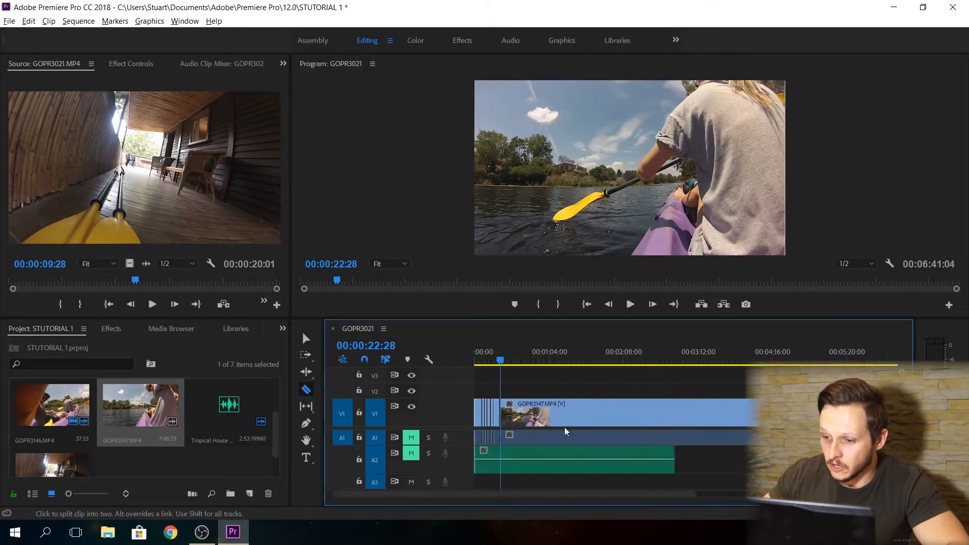
scroll(647, 422, up, 5)
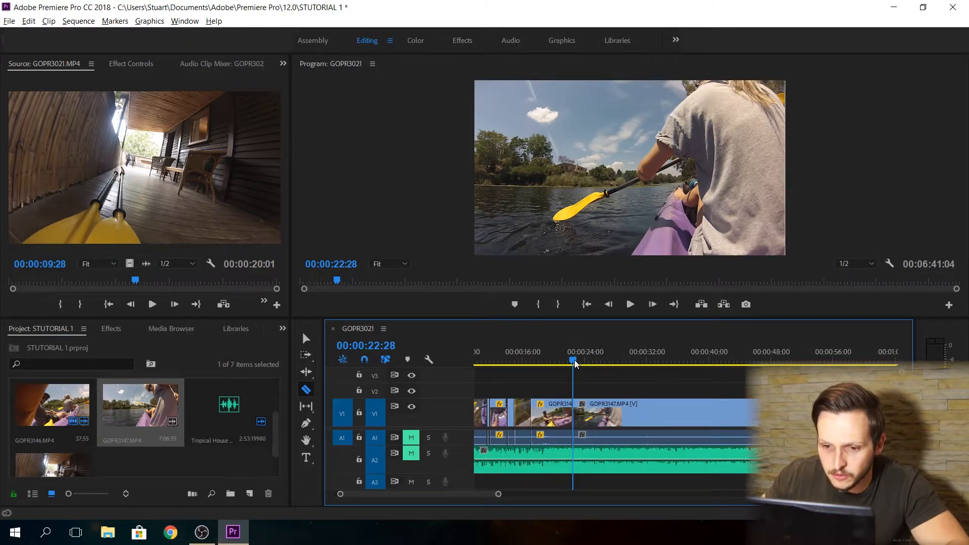
drag(576, 364, 589, 363)
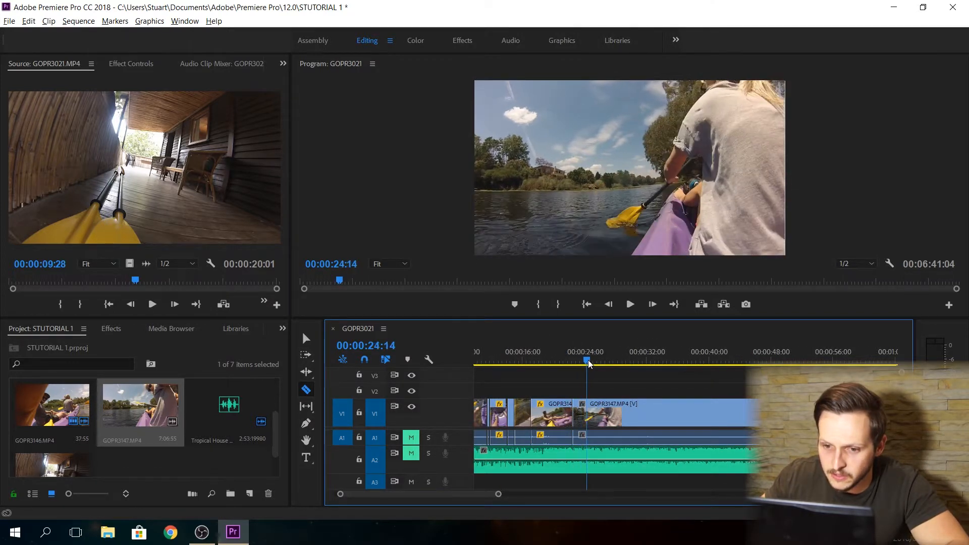
click(588, 408)
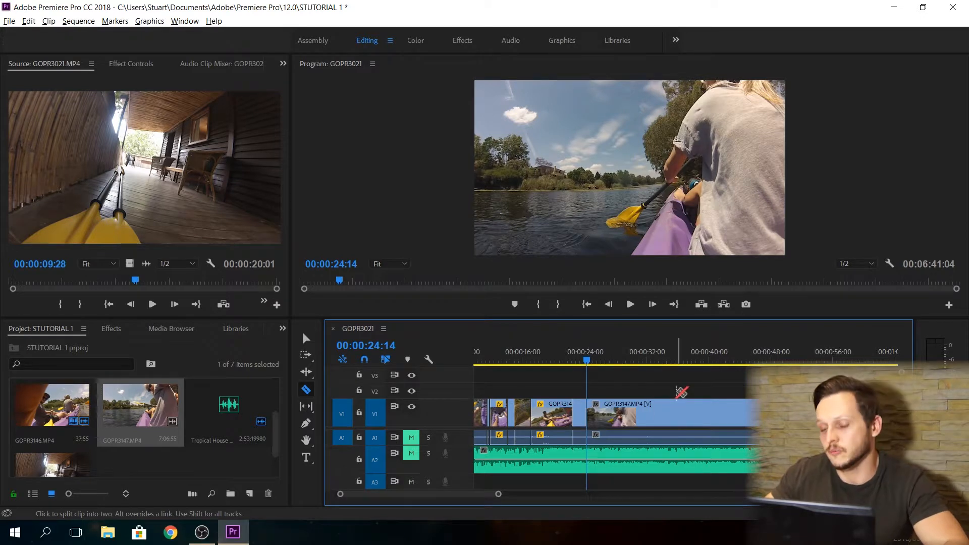
Speed up the GOPR3147.MP4 part after the cut, first entering 6000% speed and then shortening its duration to 00:00:03:47.
scroll(678, 394, down, 2)
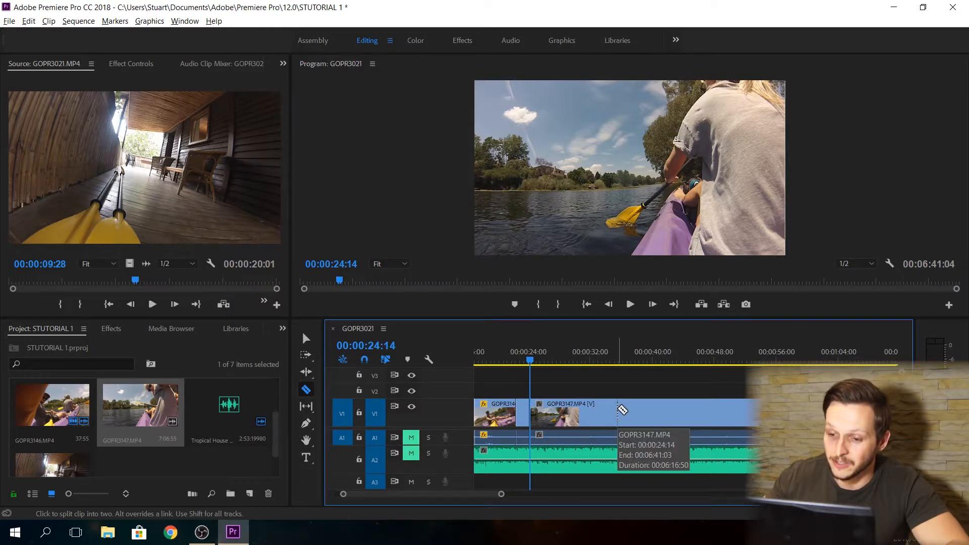
right_click(623, 410)
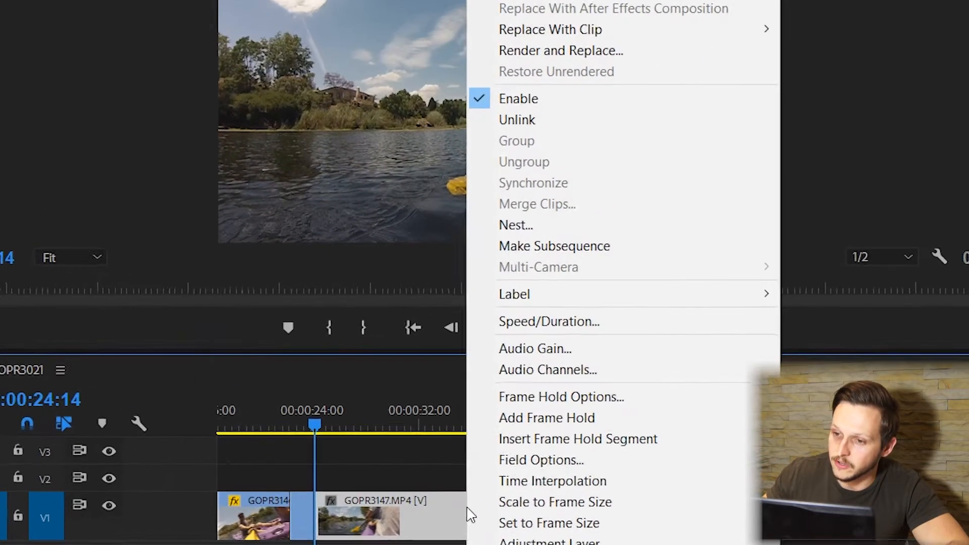
click(519, 325)
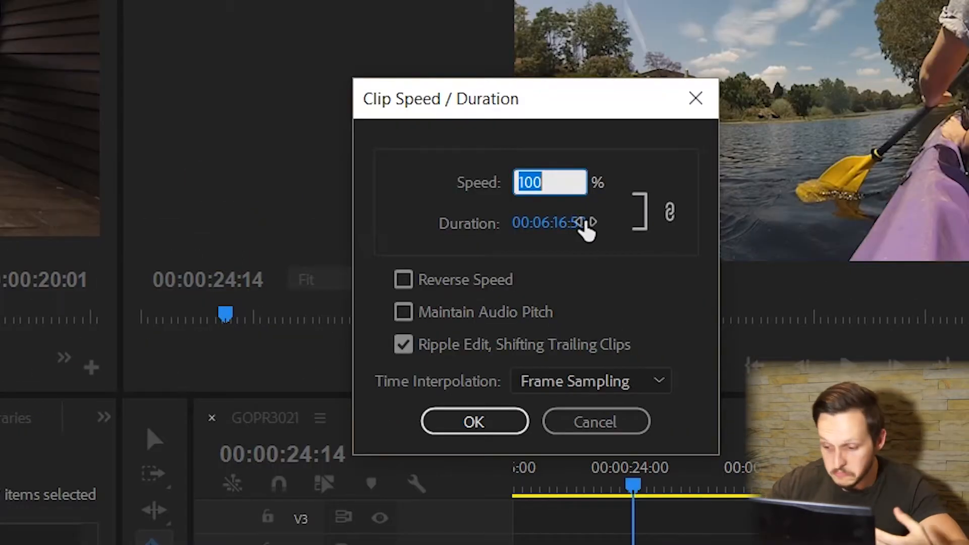
text(6000)
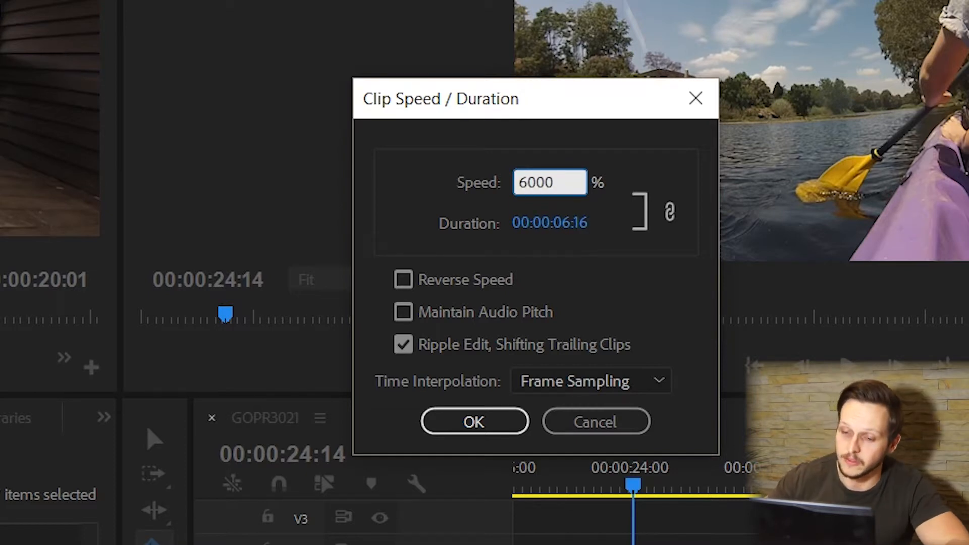
click(557, 402)
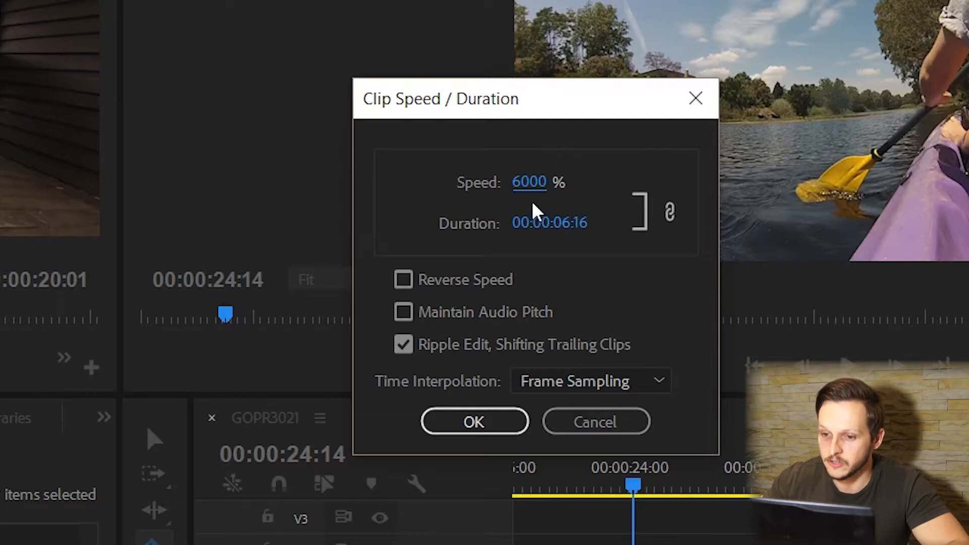
drag(581, 235, 324, 222)
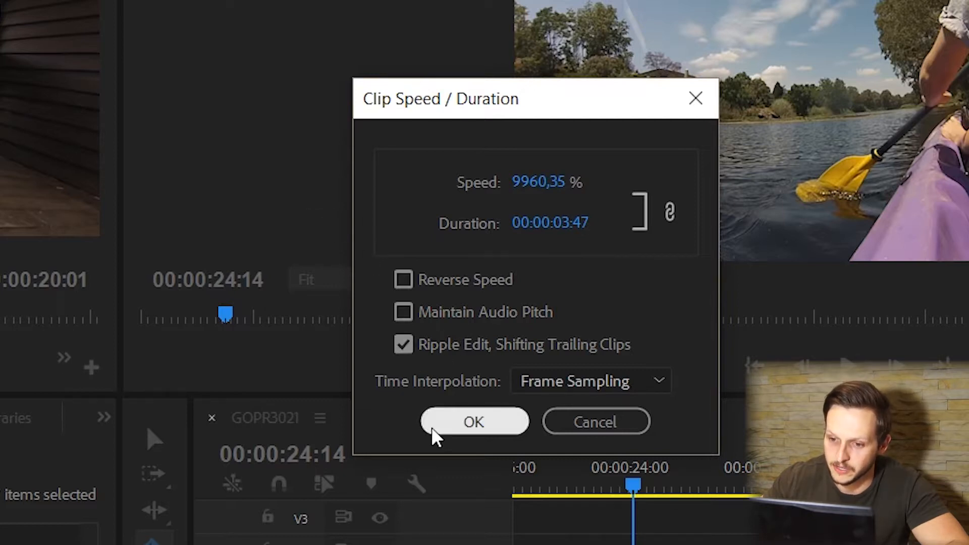
click(448, 423)
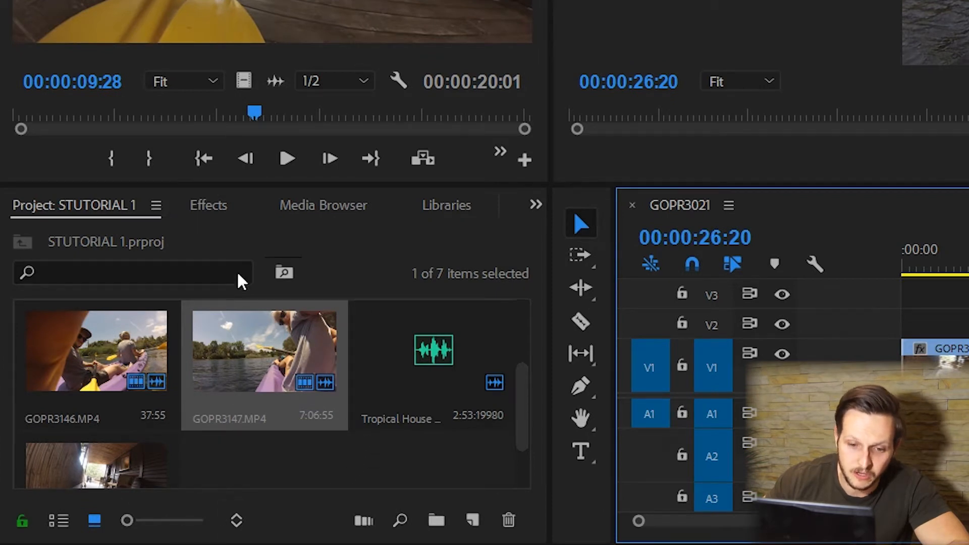
Apply a Cross Dissolve video transition to the start of the opening GOPR3021.MP4 clip on V1.
click(208, 208)
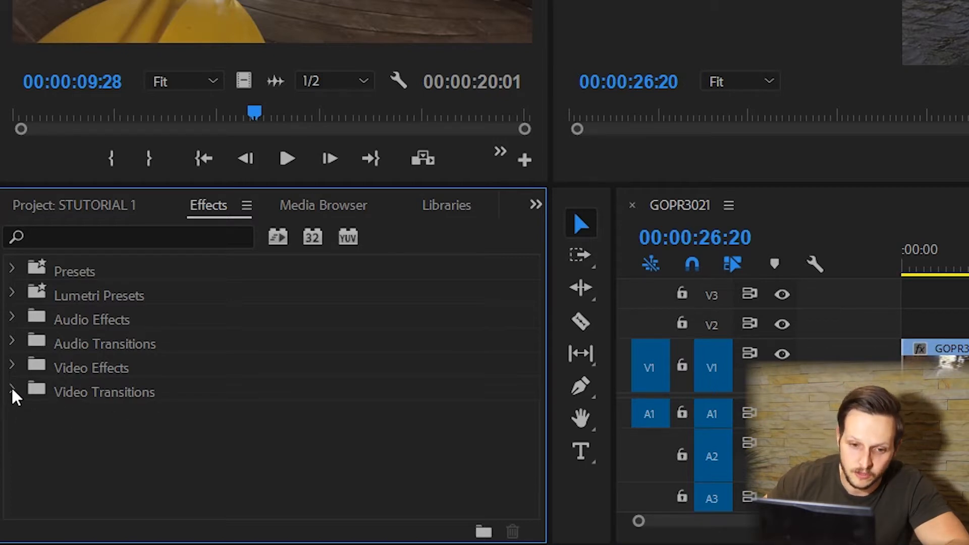
click(12, 391)
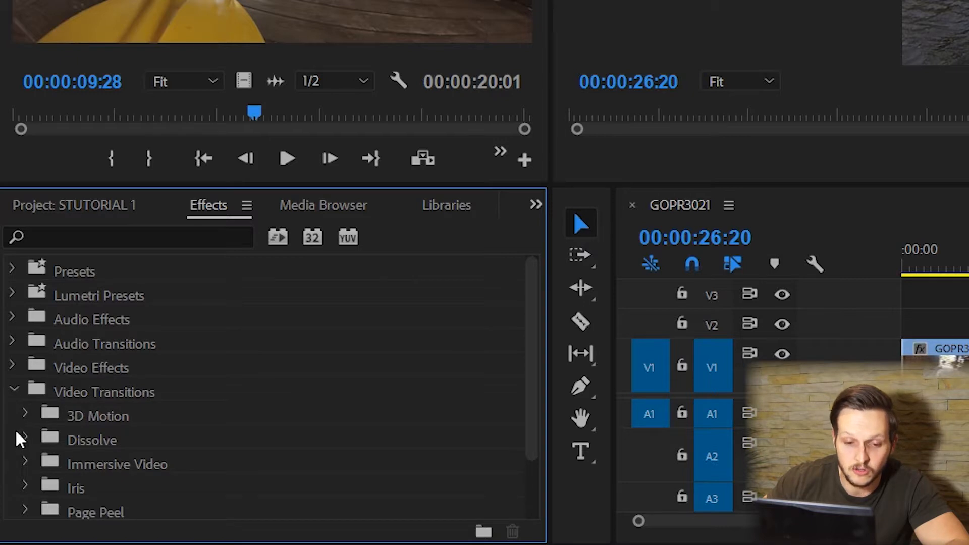
click(25, 439)
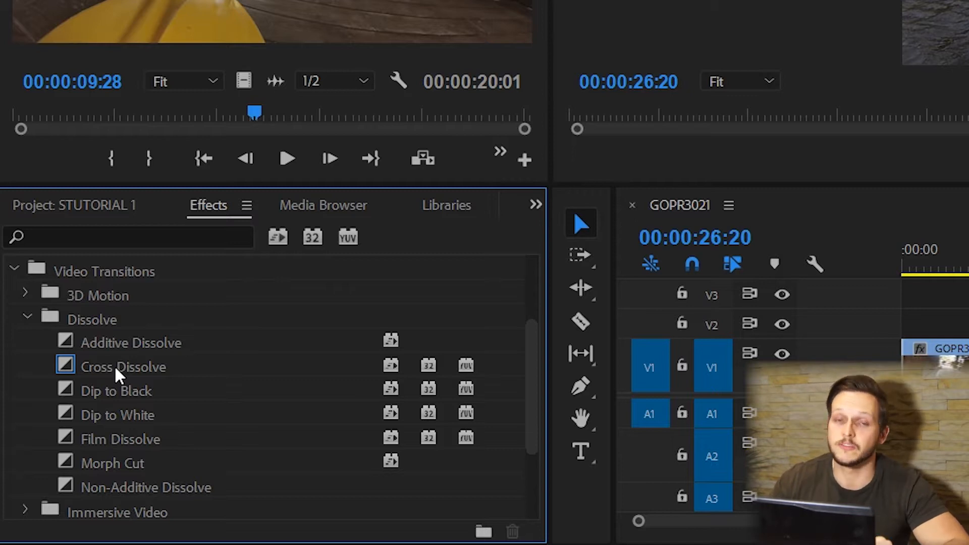
drag(119, 374, 912, 358)
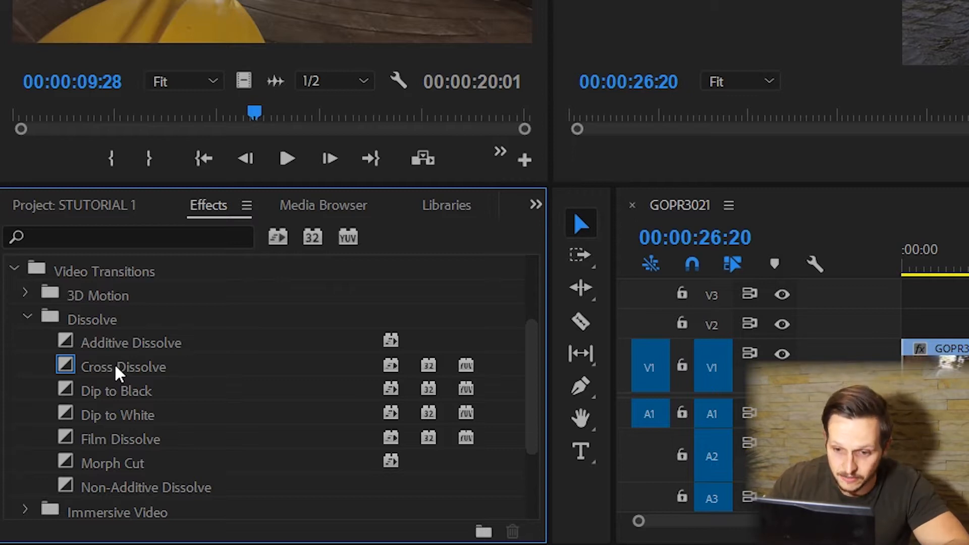
drag(146, 353, 146, 354)
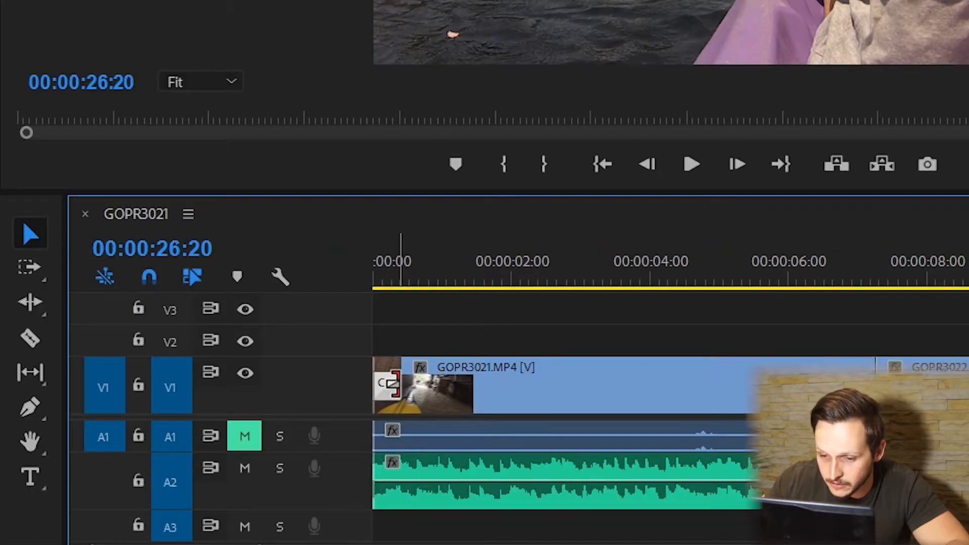
Lengthen the opening Cross Dissolve to a duration of 00:00:02:02 and play the fade-in from the sequence start.
drag(400, 384, 512, 385)
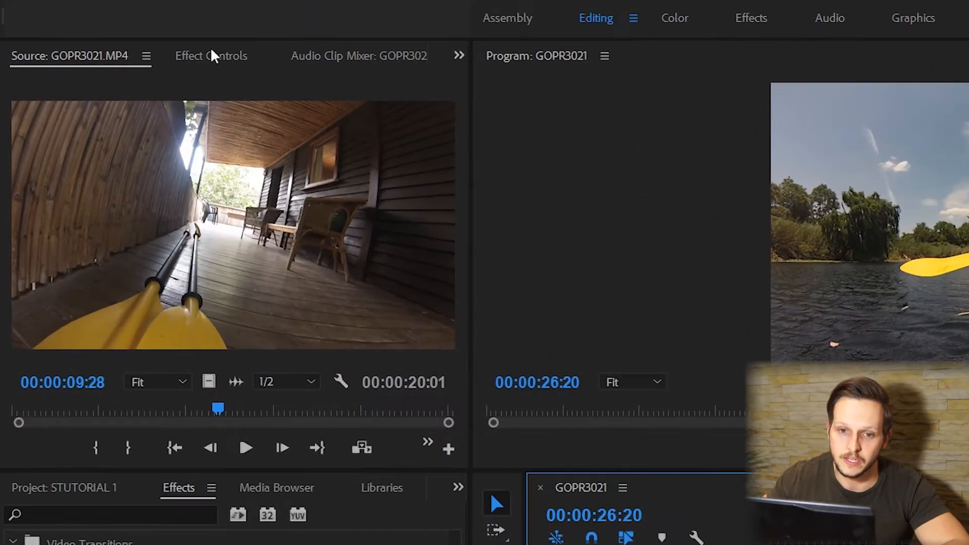
click(204, 59)
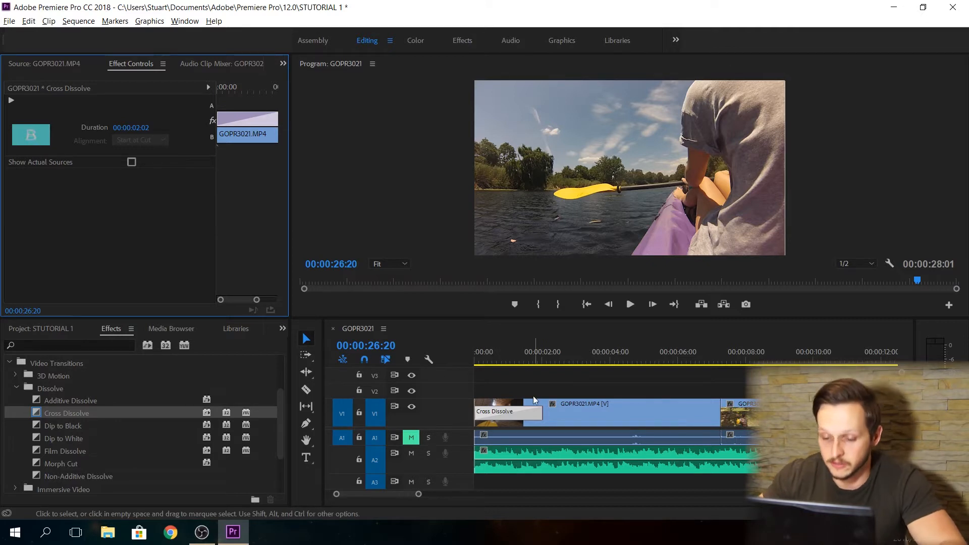
click(476, 359)
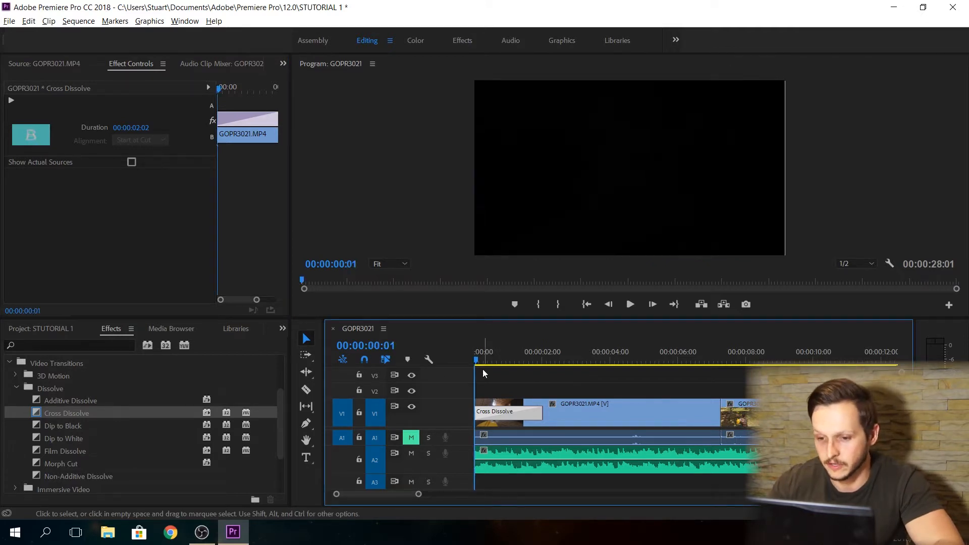
key(space)
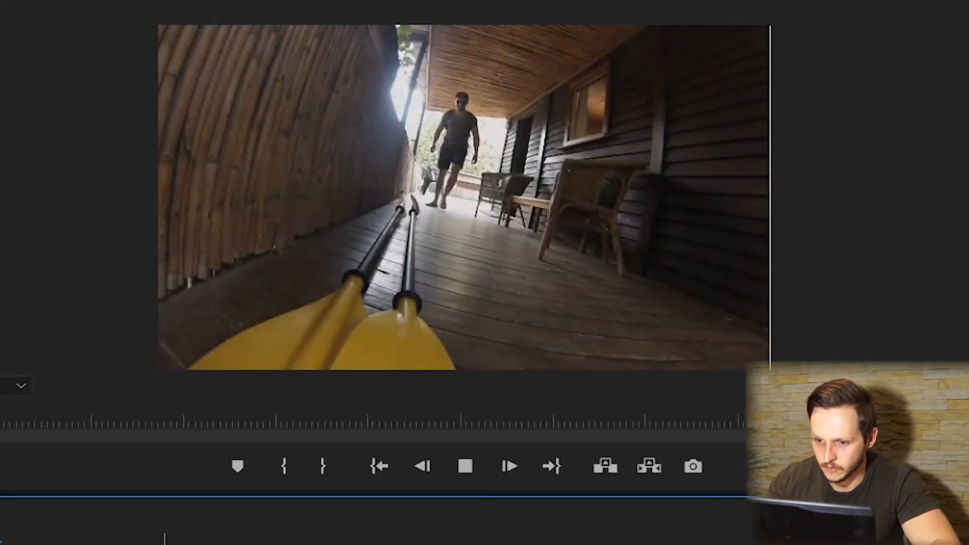
key(space)
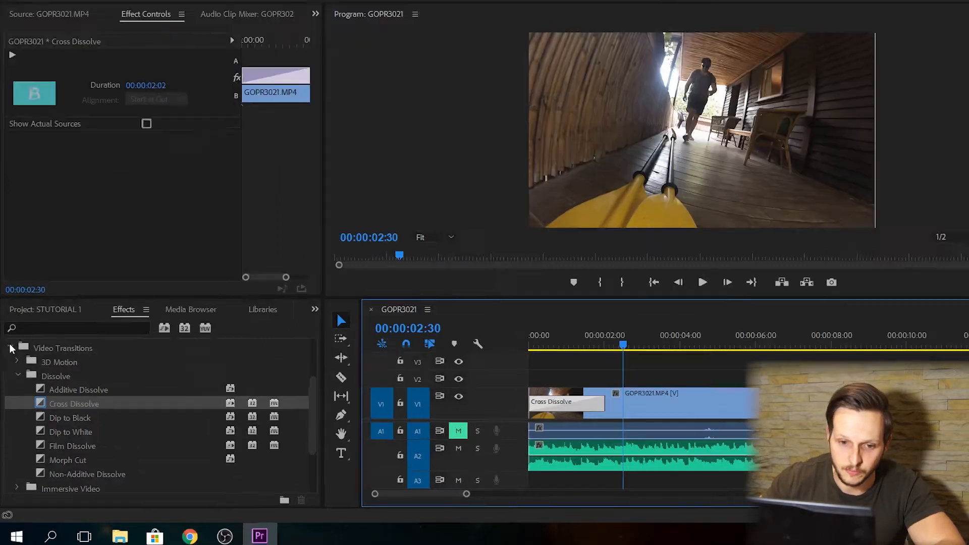
Apply an Exponential Fade with a duration of 00:00:01:57 to the start of the Tropical House music clip on A2.
click(11, 348)
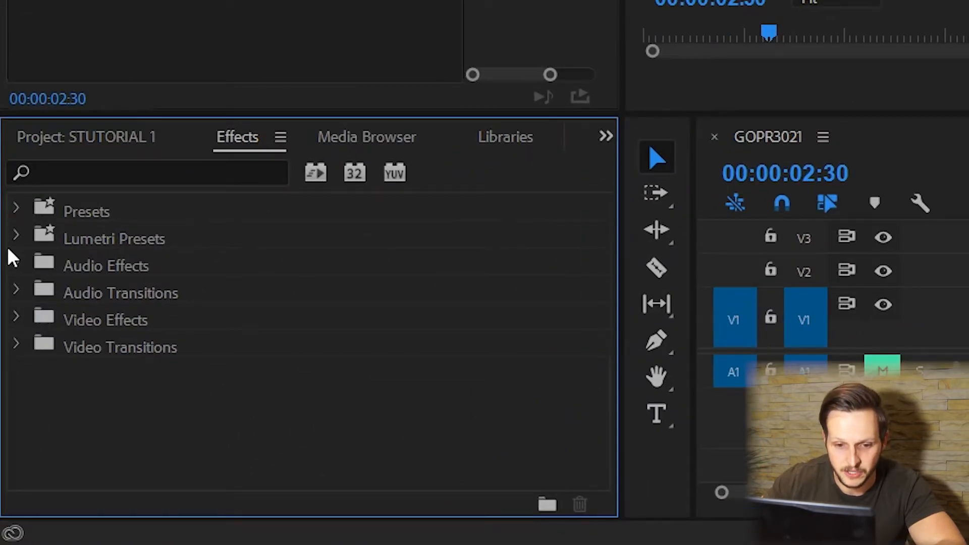
click(16, 292)
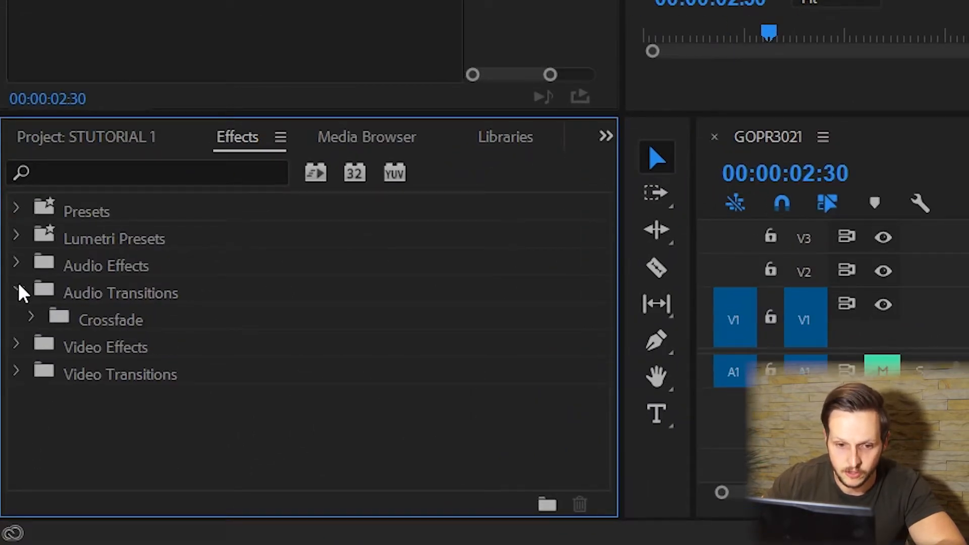
click(29, 318)
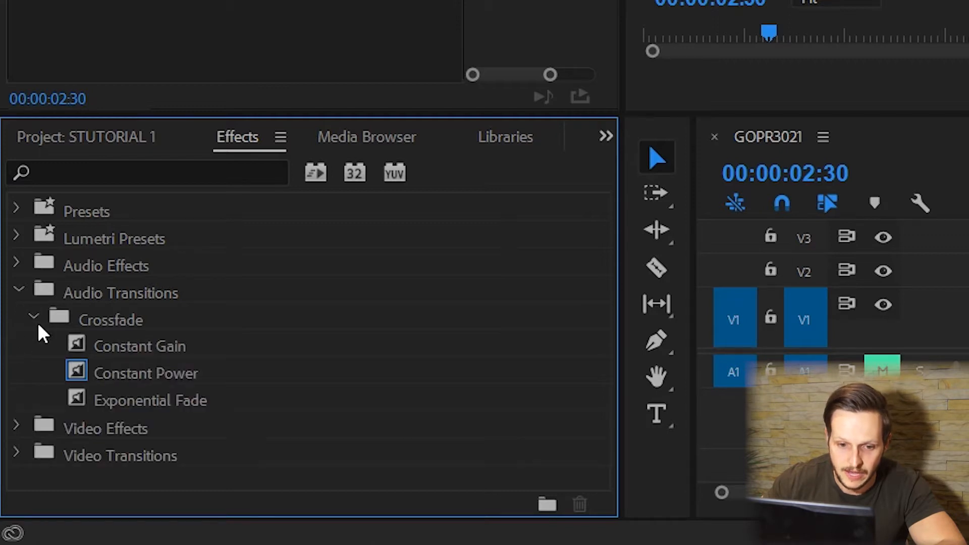
drag(100, 401, 264, 389)
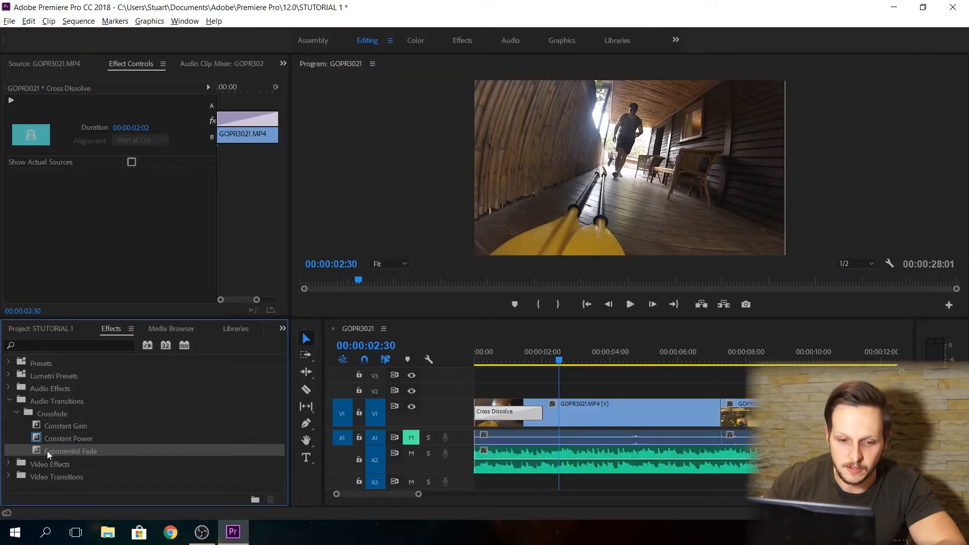
drag(126, 449, 539, 453)
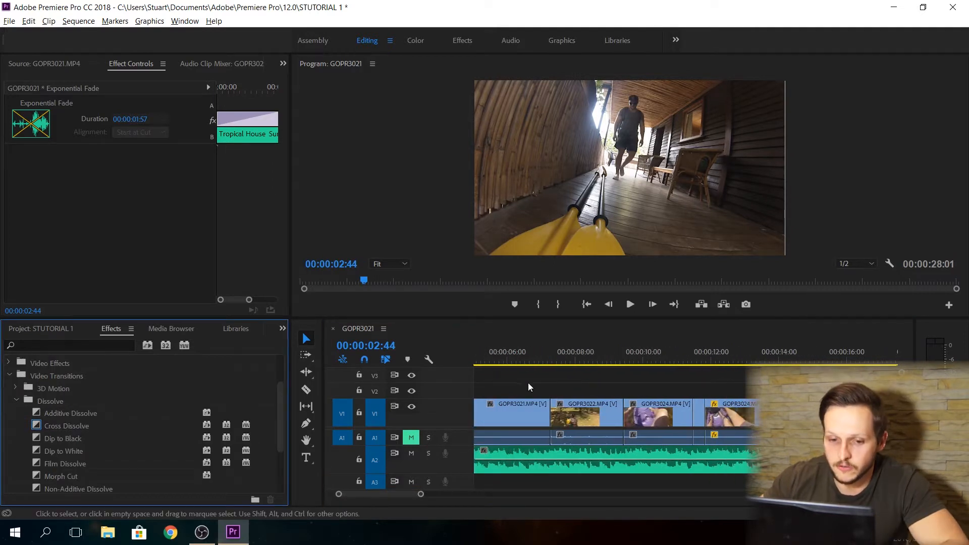
Add Cross Dissolves at the cuts from GOPR3021.MP4 to GOPR3022.MP4 and from GOPR3022.MP4 to GOPR3024.MP4, and play them back.
drag(59, 426, 549, 409)
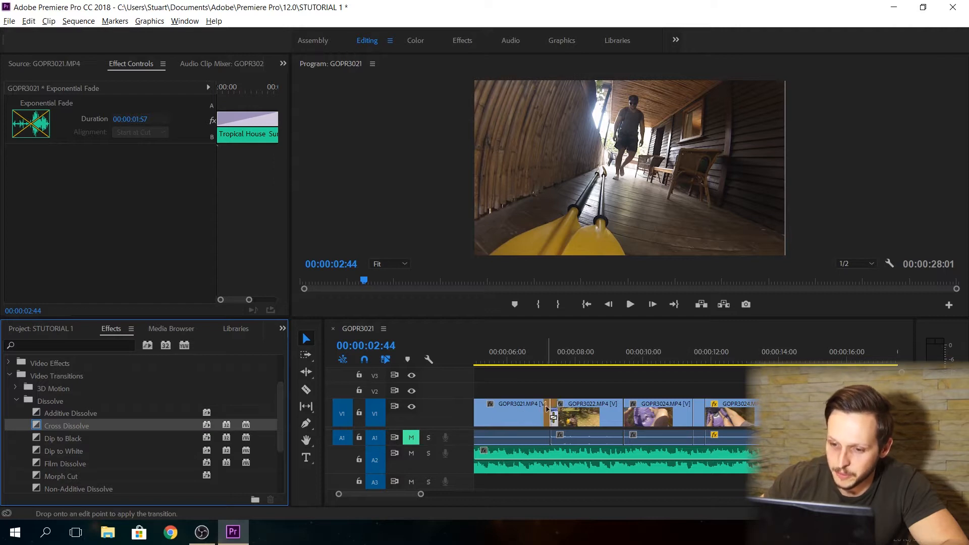
click(522, 356)
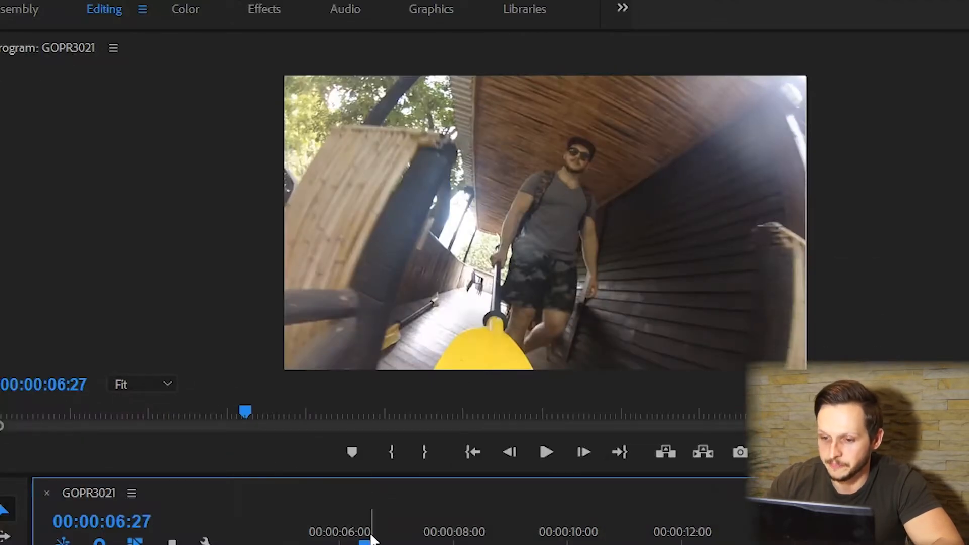
key(space)
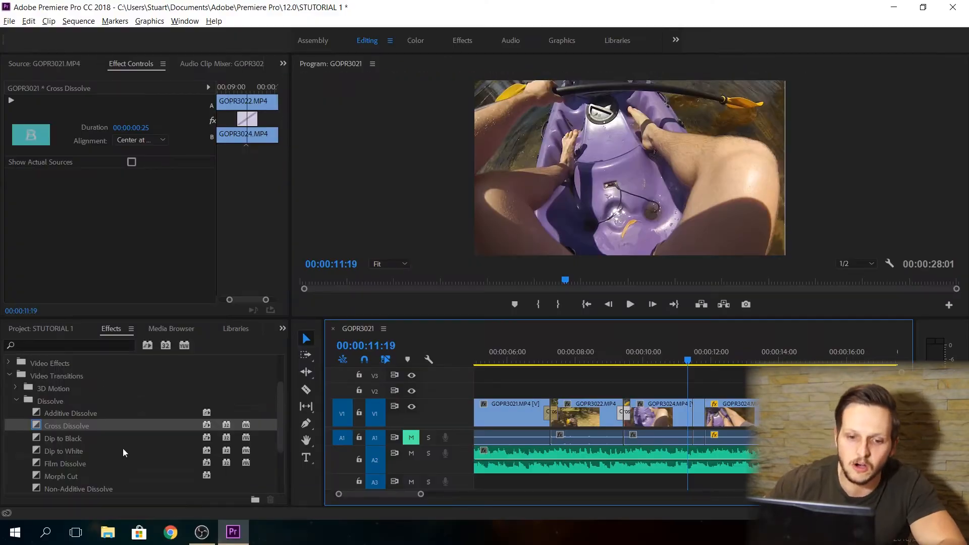
scroll(123, 448, down, 1)
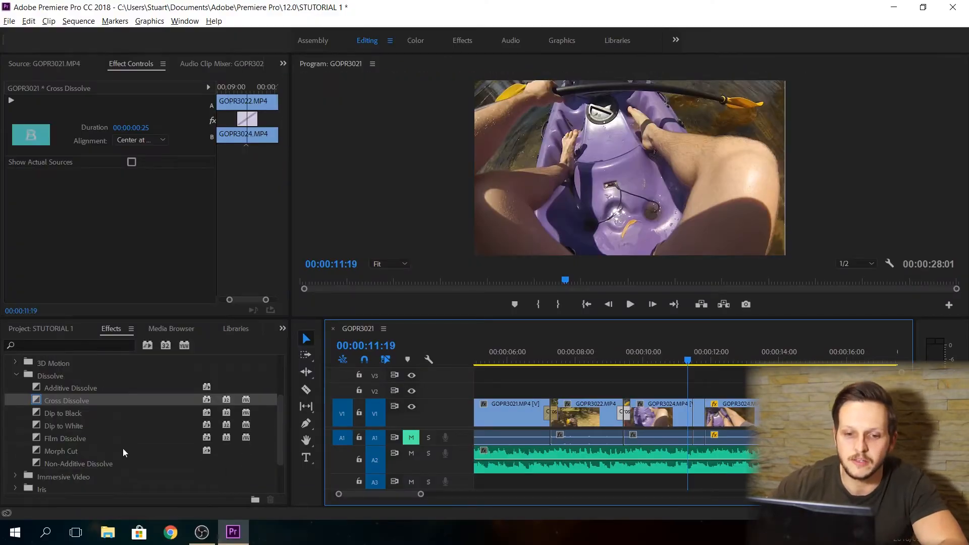
click(16, 376)
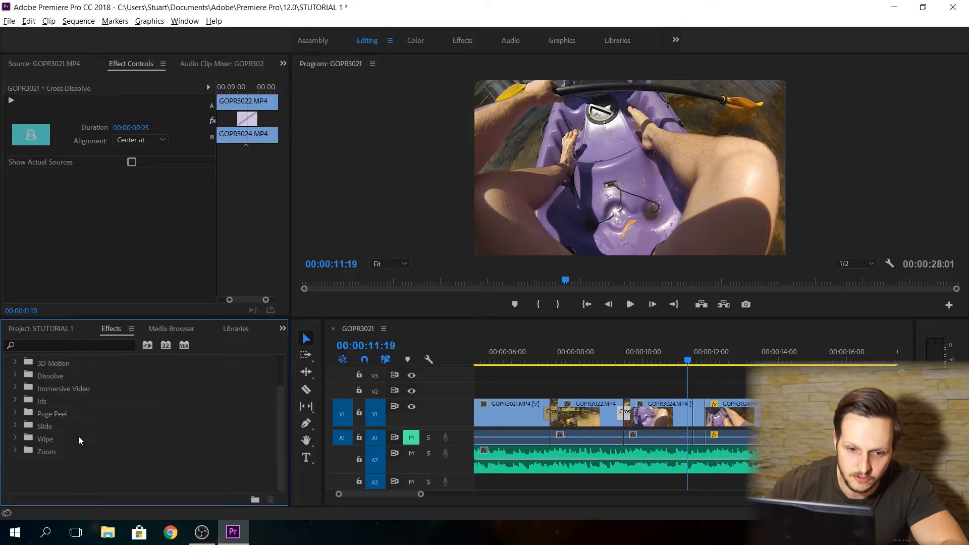
scroll(77, 436, up, 2)
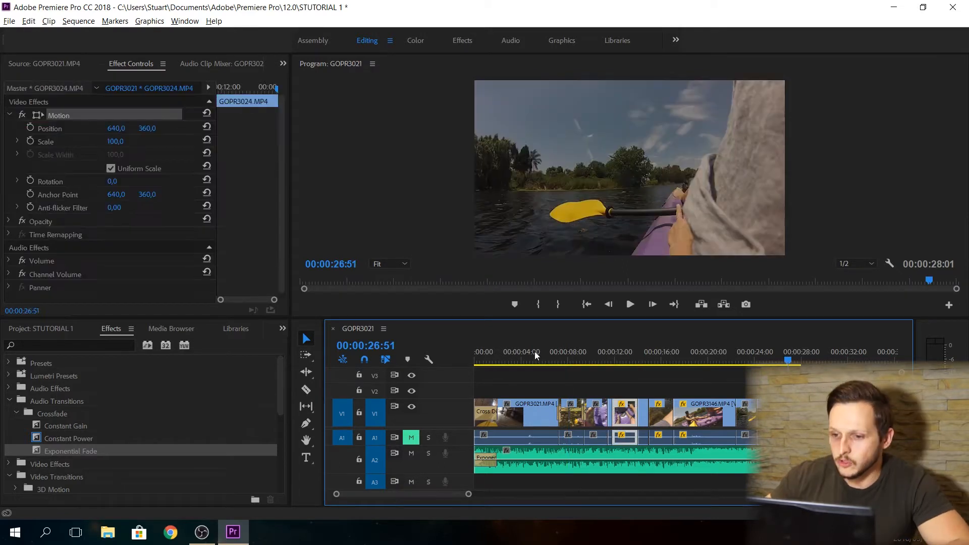
Return to 00:00:00:00 and add a title reading "RIVER RAFTING" over the black opening frame with the Type tool.
click(569, 356)
drag(568, 359, 460, 355)
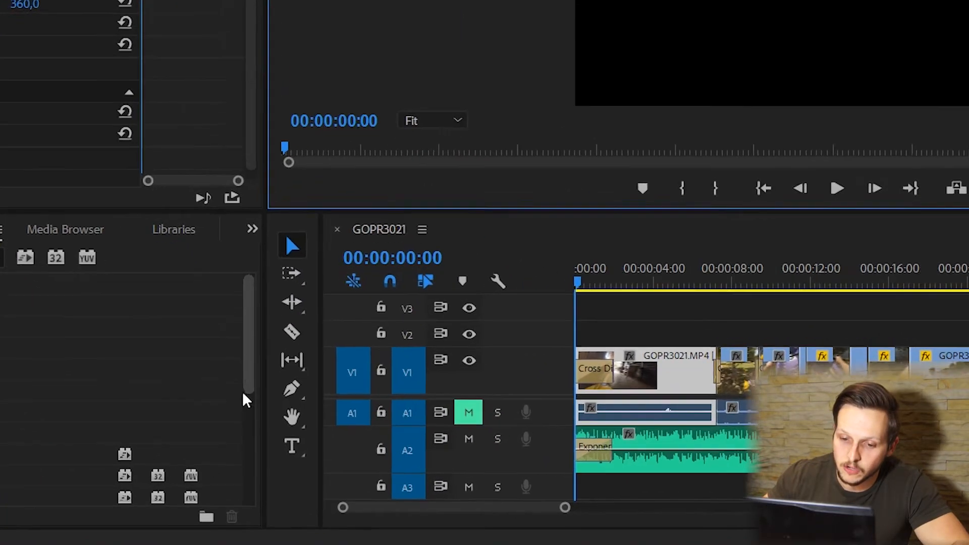
click(292, 443)
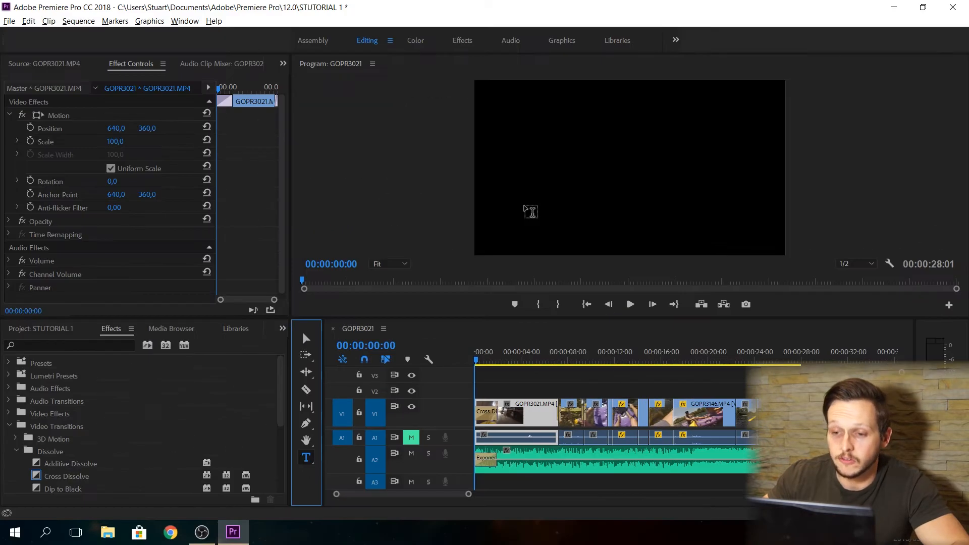
click(541, 169)
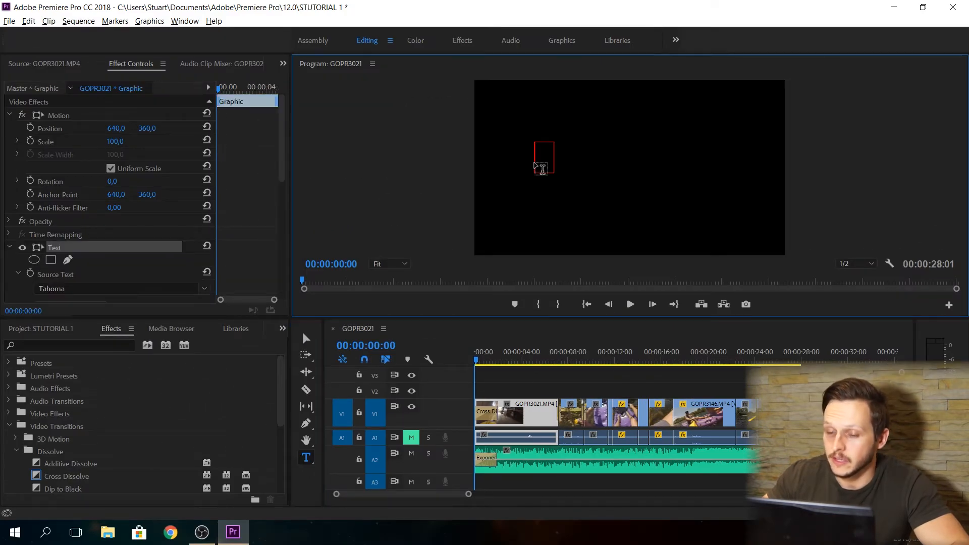
text(RIVER RAFTI)
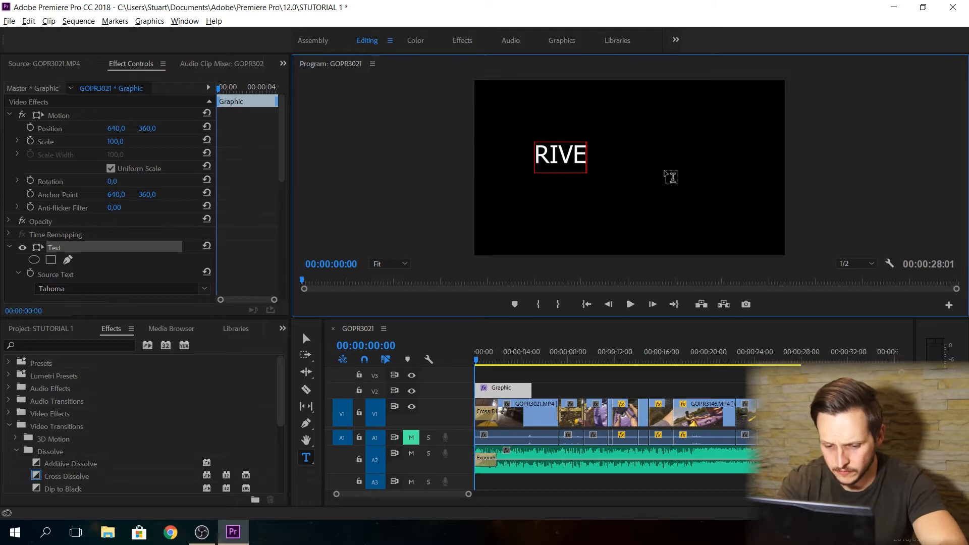
text(NG)
key(Escape)
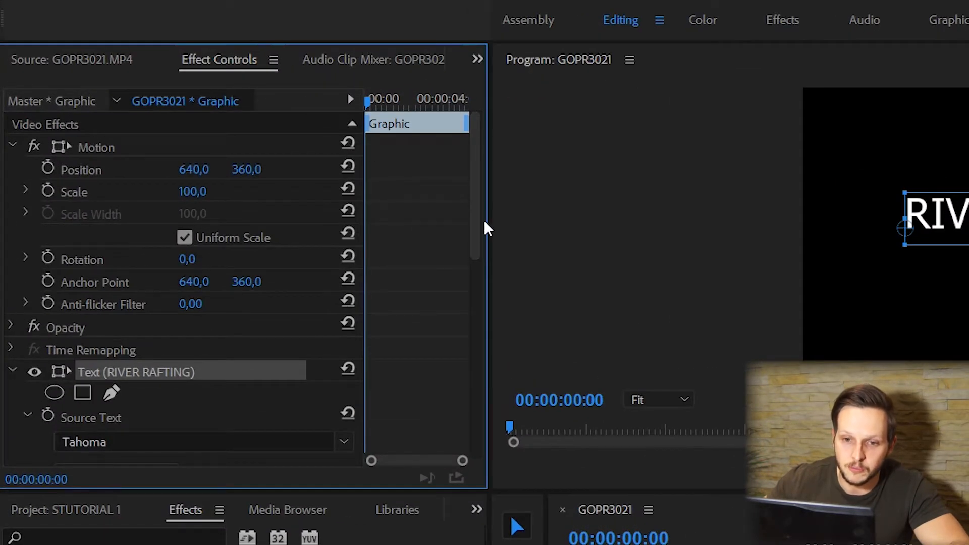
Set the RIVER RAFTING title's font size to 112, keep the Tahoma font, and center-align its text.
drag(478, 225, 470, 325)
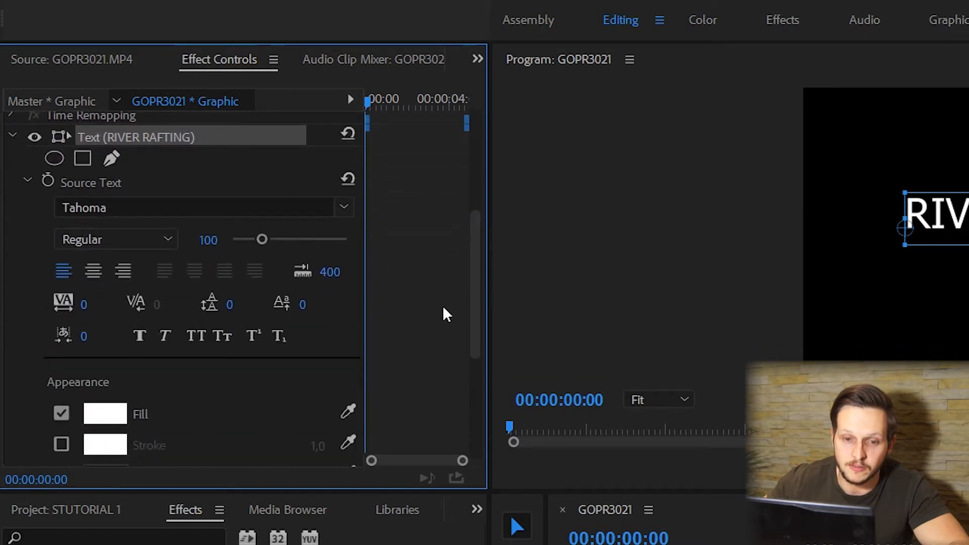
click(343, 208)
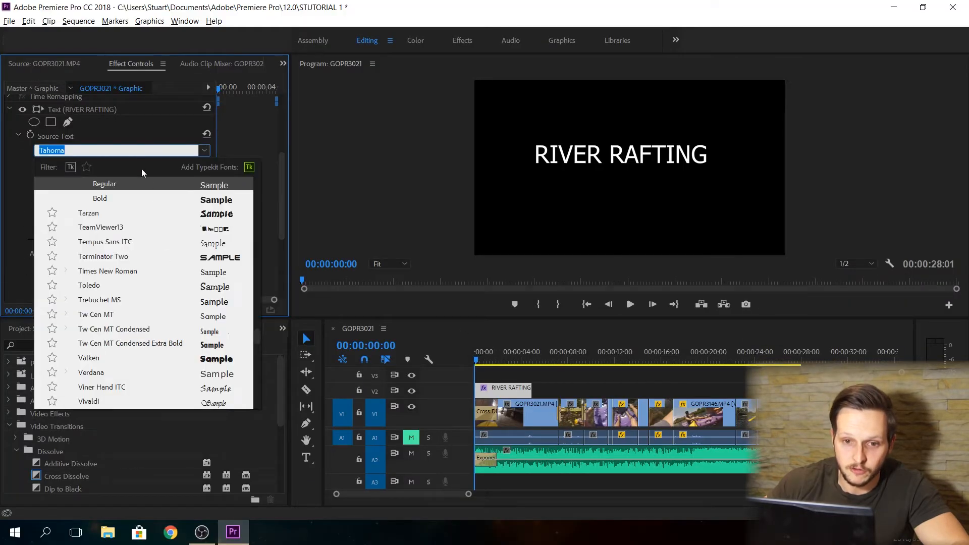
click(156, 179)
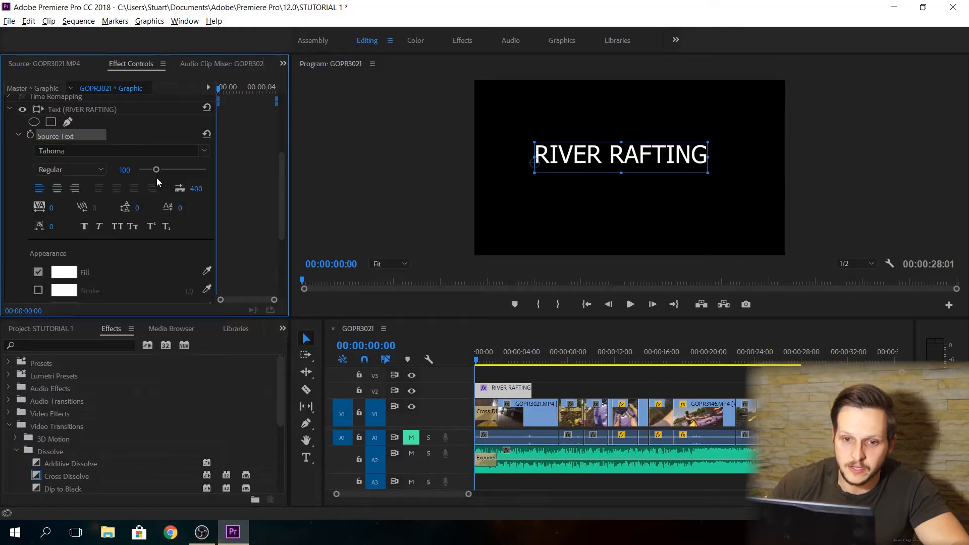
mouse_move(156, 174)
mouse_down()
mouse_move(174, 171)
mouse_move(159, 171)
mouse_up()
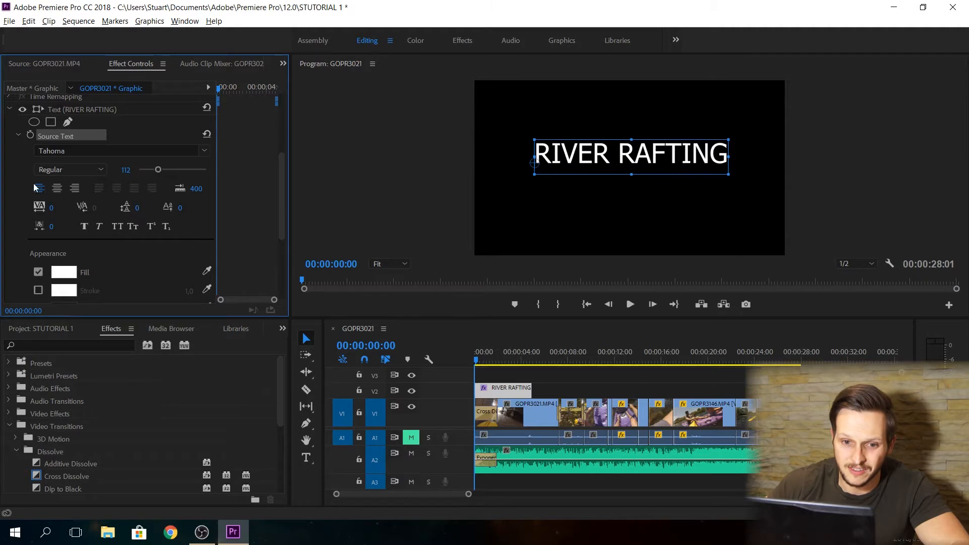
click(58, 188)
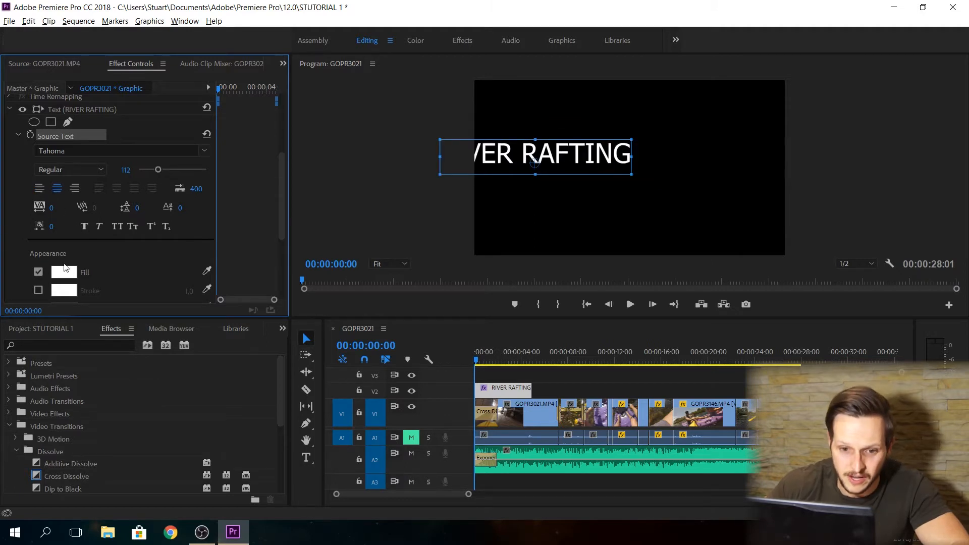
scroll(71, 268, down, 2)
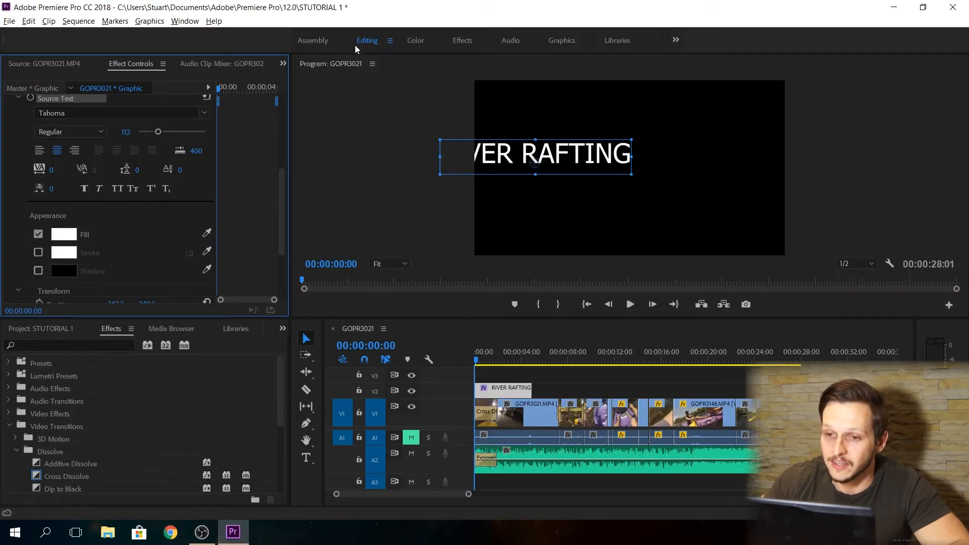
Center the RIVER RAFTING title vertically and horizontally in the video frame with the Essential Graphics alignment options.
click(460, 41)
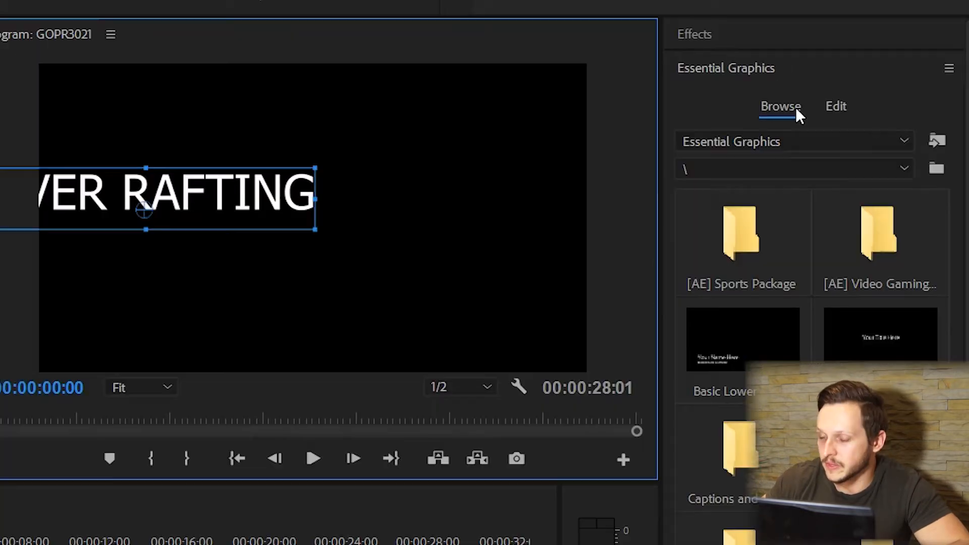
click(837, 107)
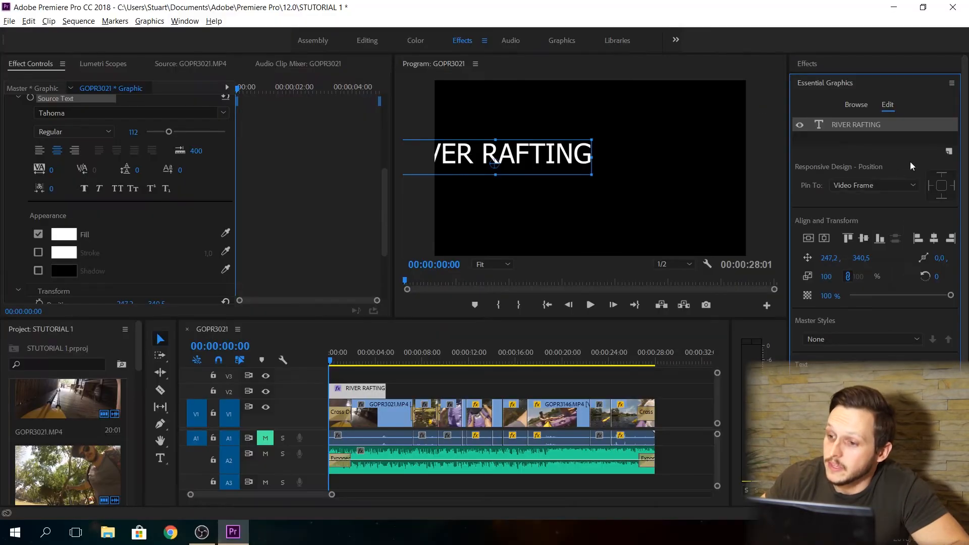
click(808, 238)
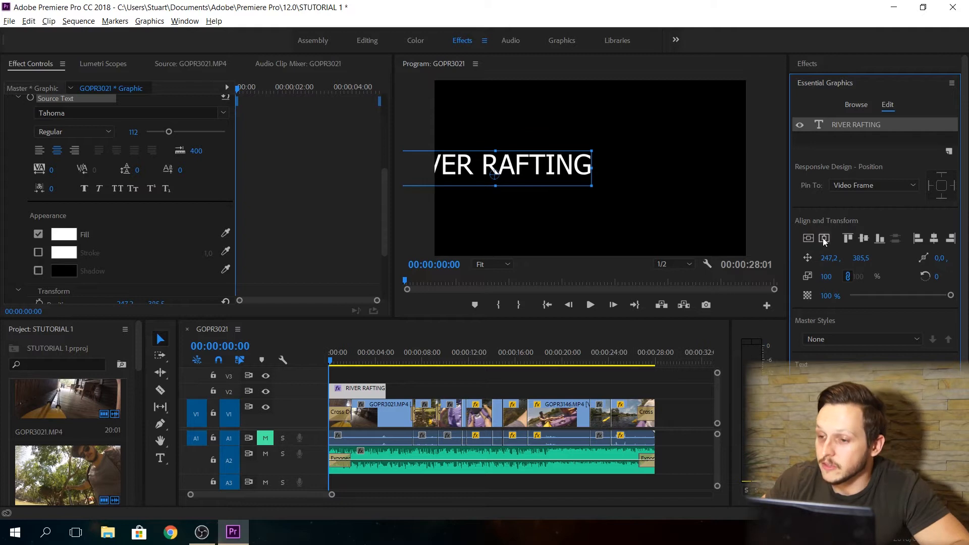
click(824, 238)
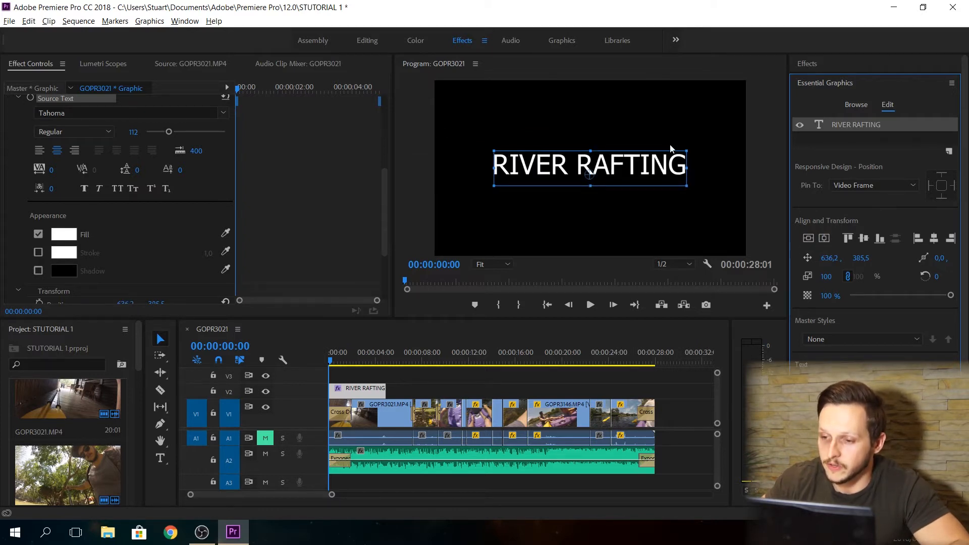
Add a Cross Dissolve to the start of the RIVER RAFTING title on V2, extend it to 00:00:02:05, and play it back.
scroll(875, 203, down, 1)
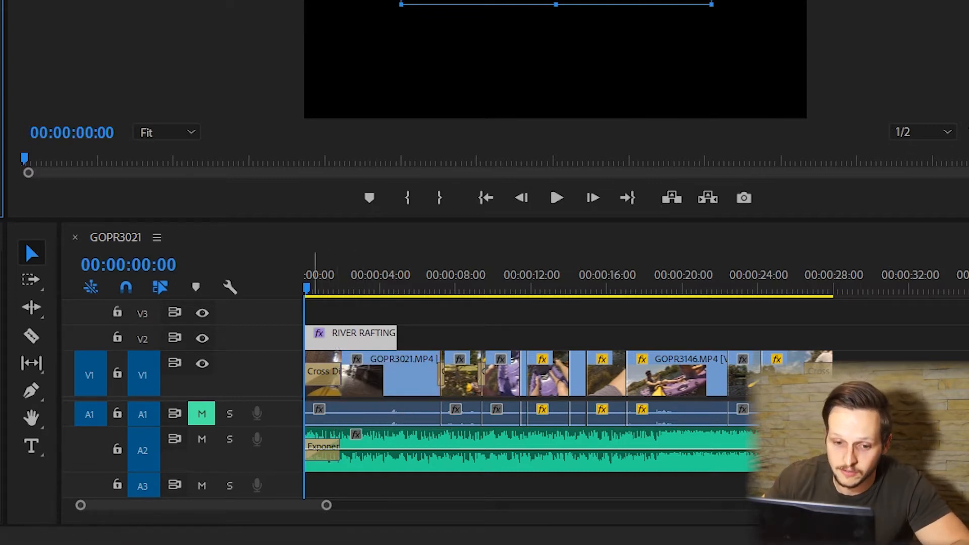
drag(1, 410, 312, 340)
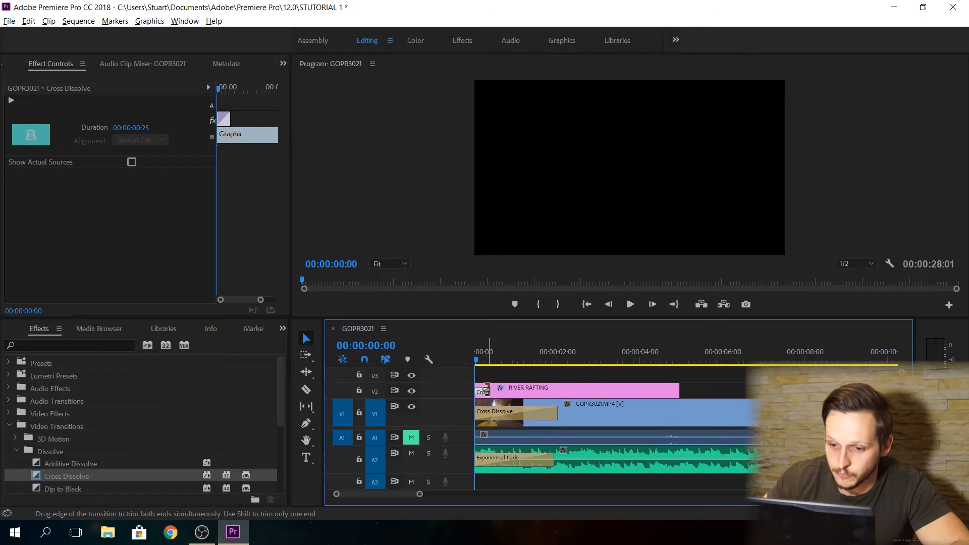
drag(487, 390, 559, 389)
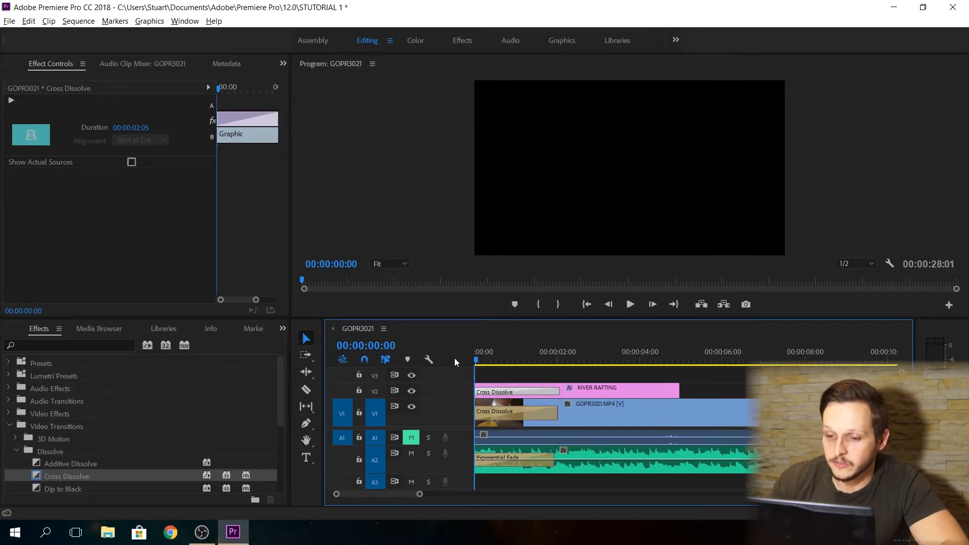
key(space)
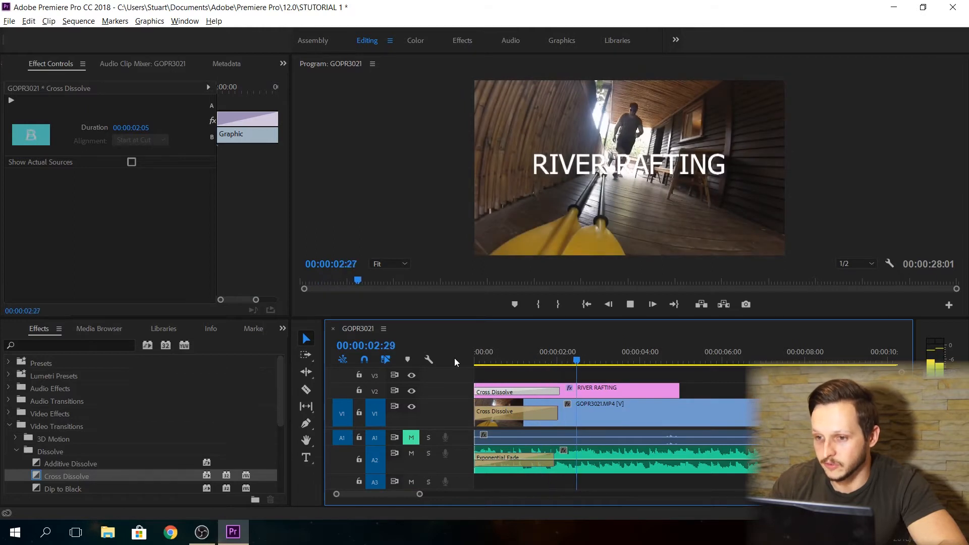
key(space)
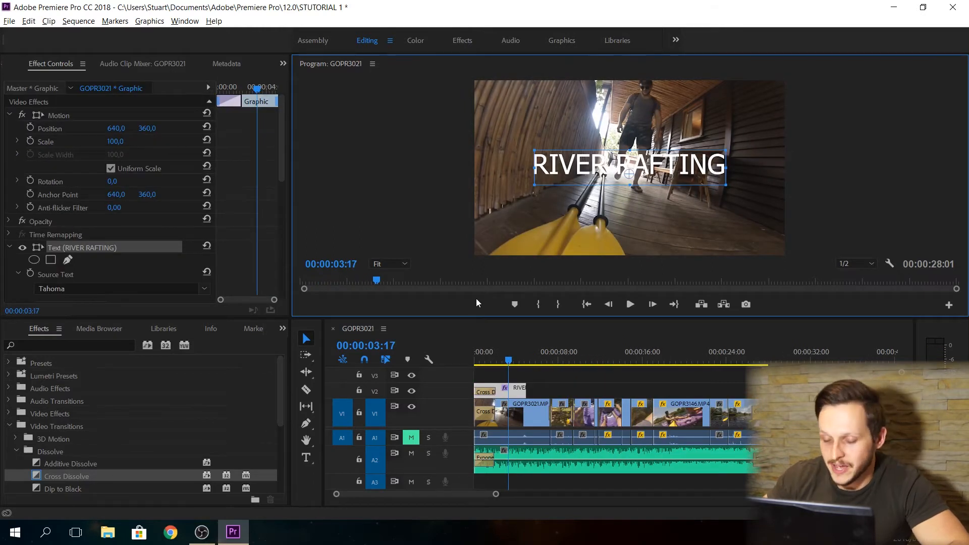
Move the RIVER RAFTING title to the lower-right corner of the video frame and play the sequence from the start.
click(520, 391)
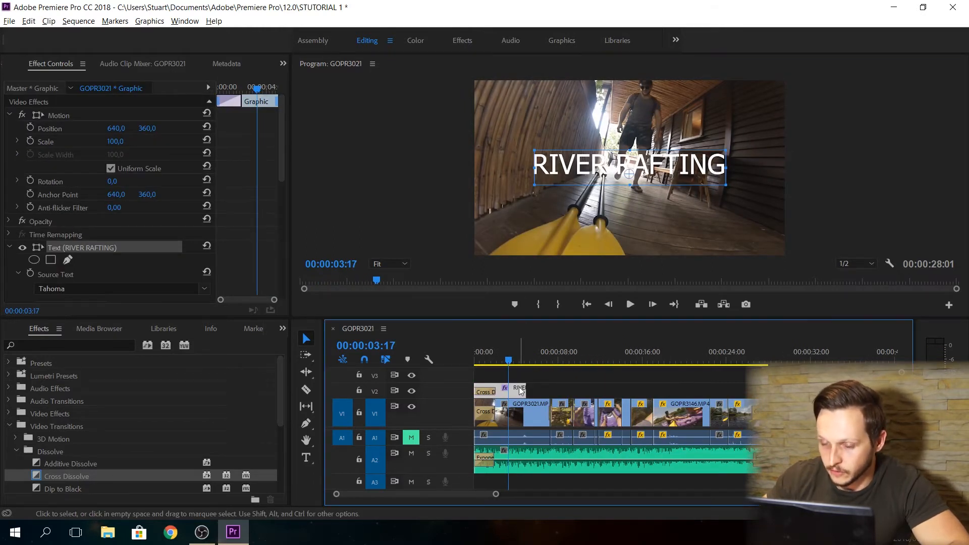
drag(648, 164, 708, 233)
click(443, 362)
key(Home)
key(space)
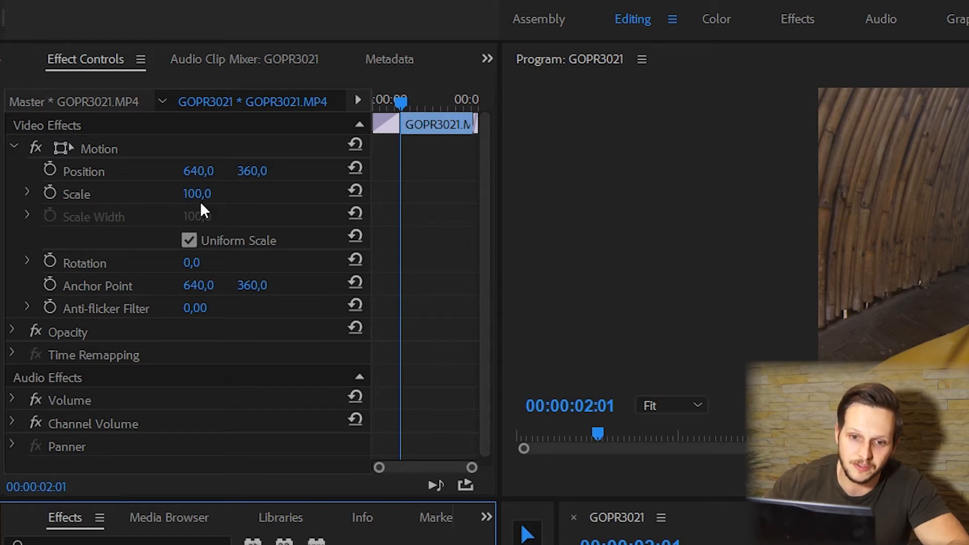
Open the media export settings for the sequence and choose the H.264 format with the YouTube 1080p HD preset.
scroll(176, 283, down, 1)
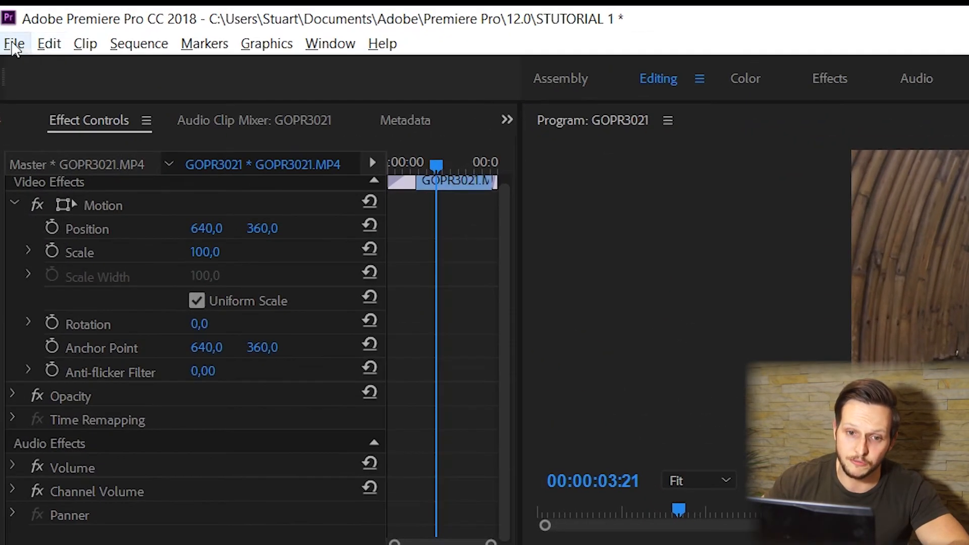
click(9, 21)
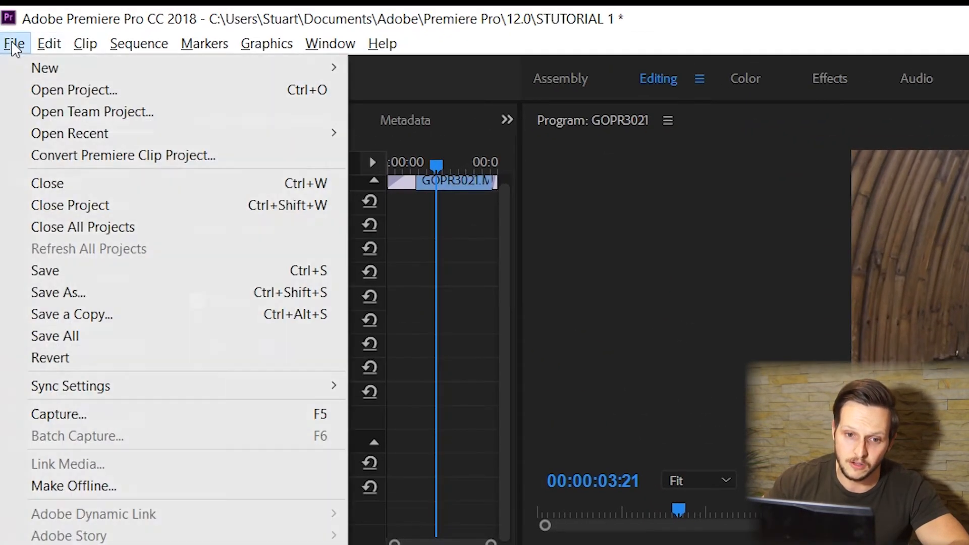
mouse_move(100, 389)
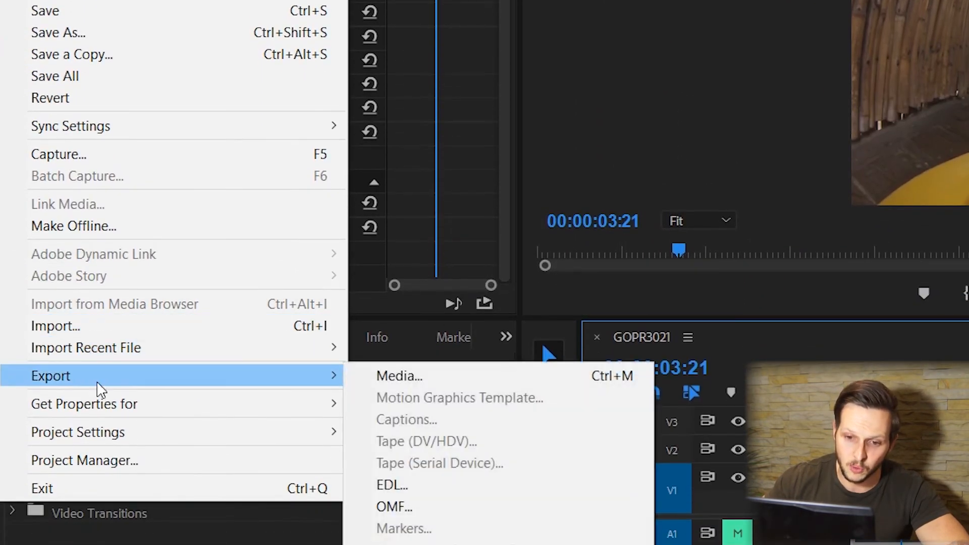
click(400, 377)
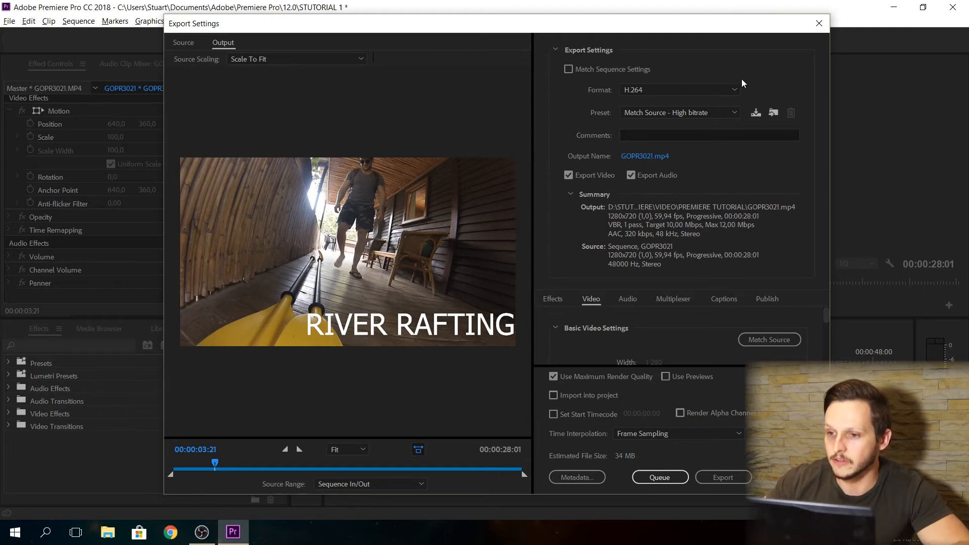
click(728, 89)
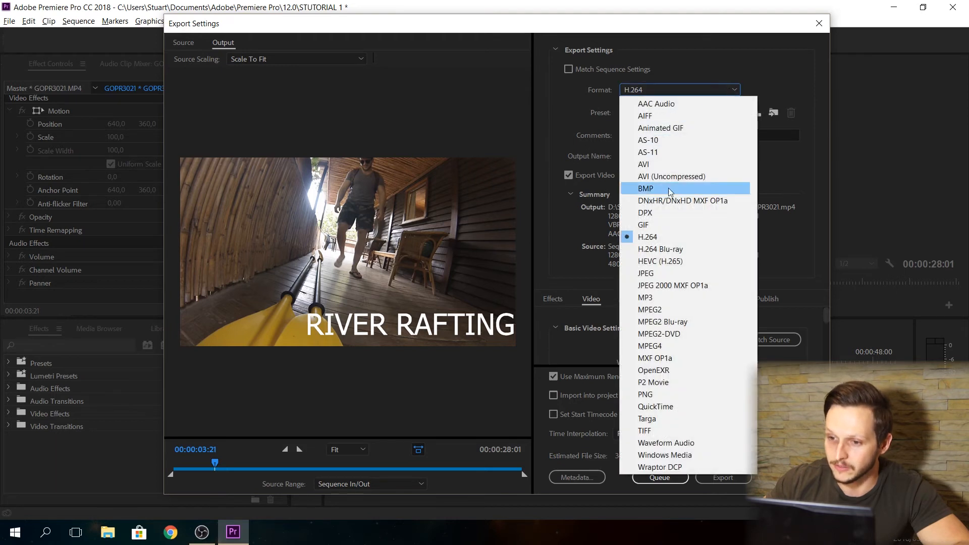
click(662, 233)
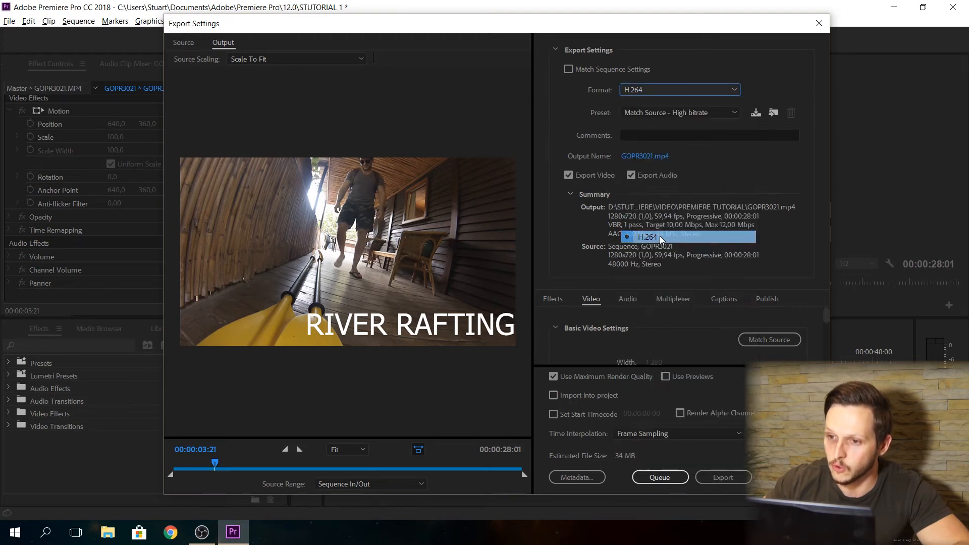
click(735, 113)
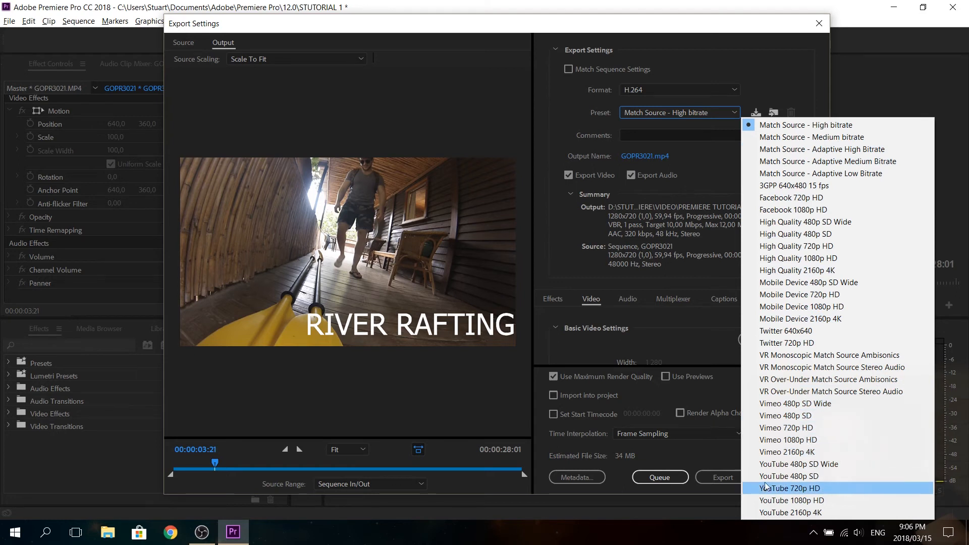
click(768, 501)
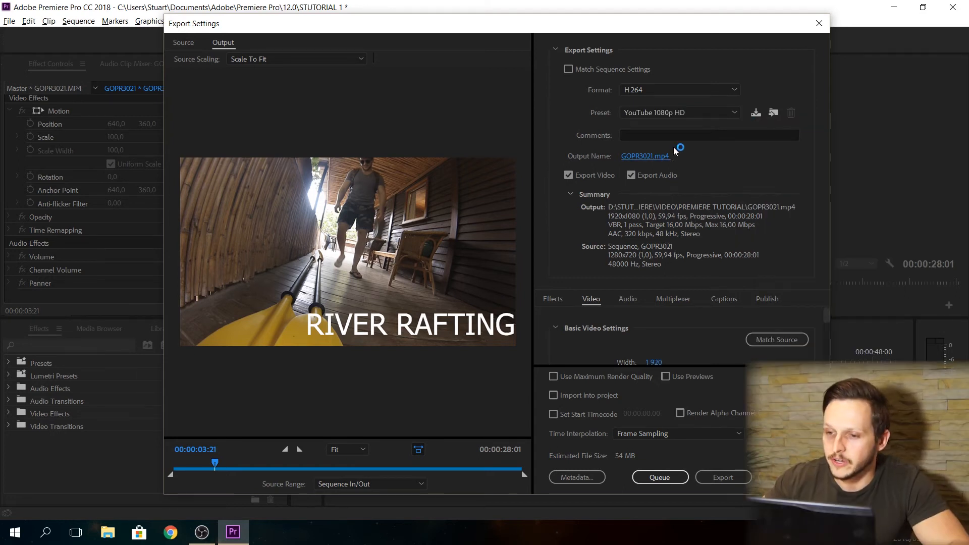
Name the export's output file RIVER RAFTING and save it as an MP4 in the PREMIERE TUTORIAL folder.
click(648, 156)
text(RIVER RAFTING)
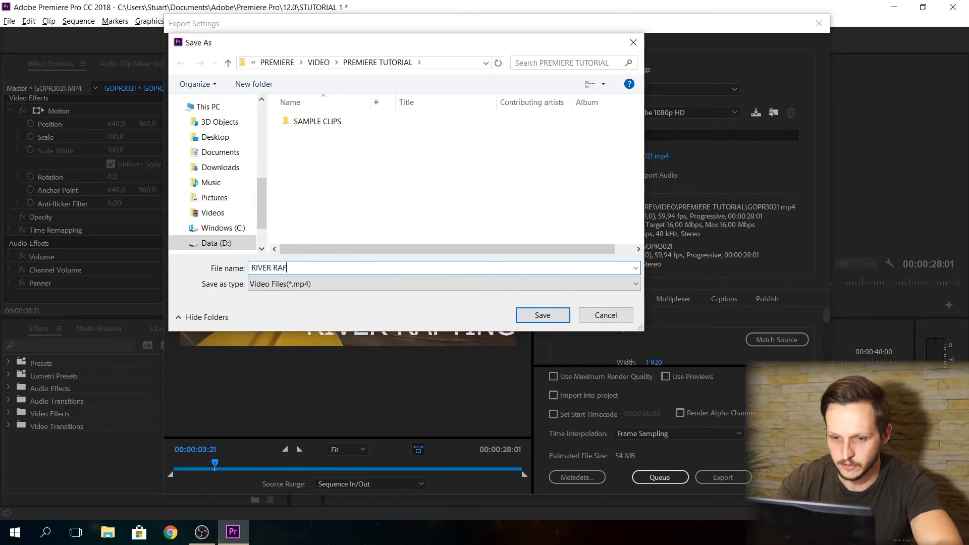
key(Return)
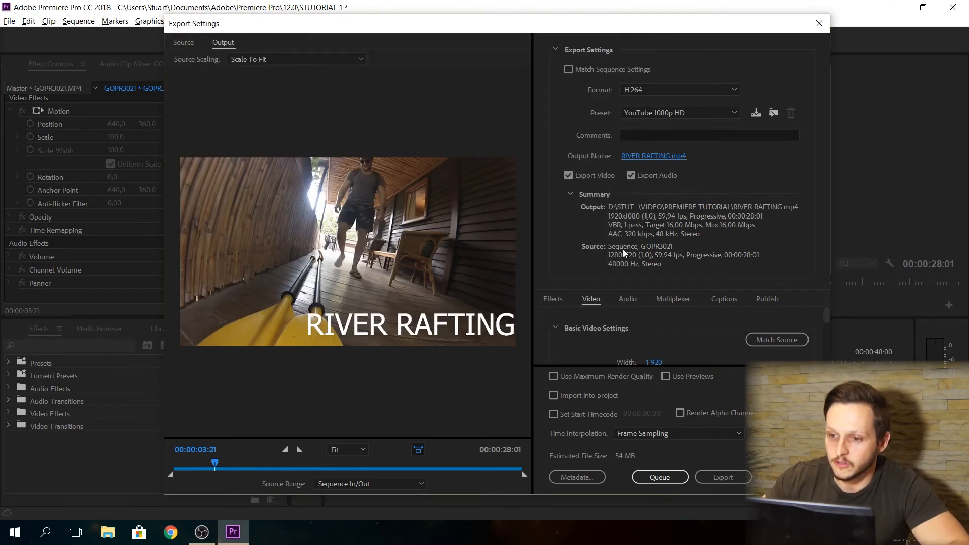
Review the video export settings, enable Use Maximum Render Quality, and export the sequence.
scroll(750, 303, down, 1)
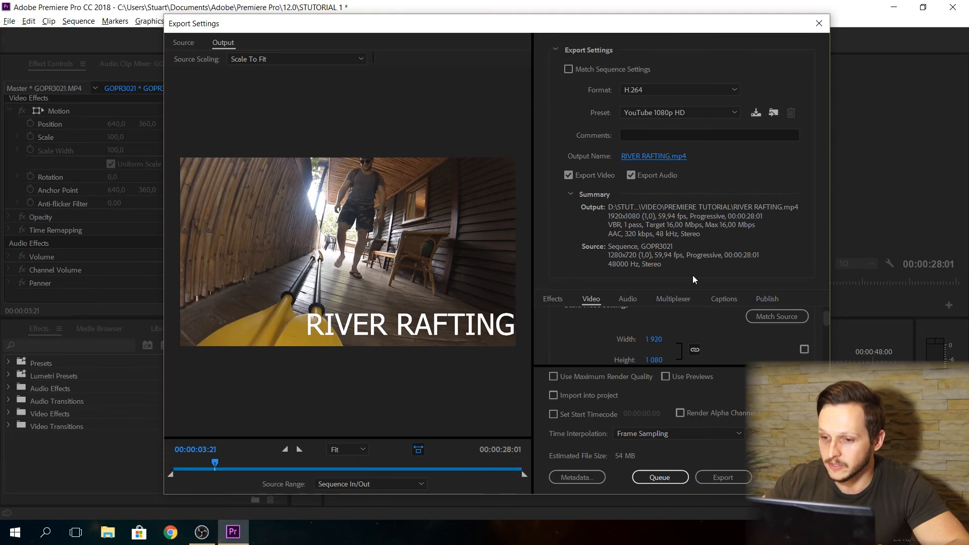
drag(826, 318, 821, 341)
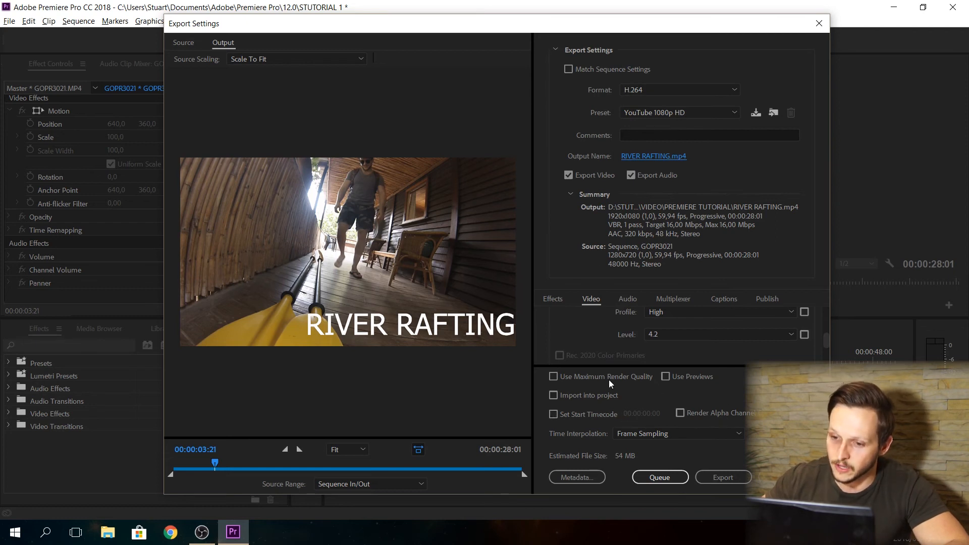
click(554, 376)
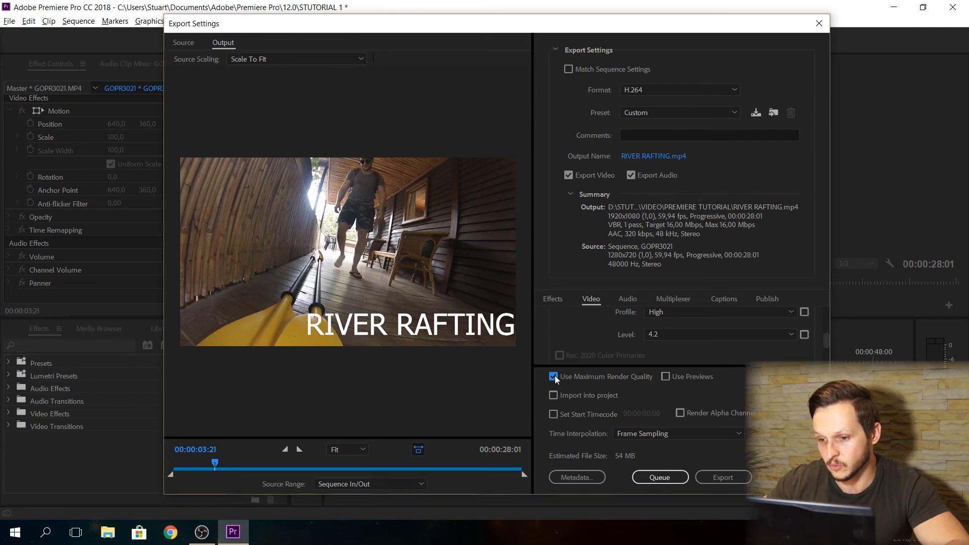
click(727, 477)
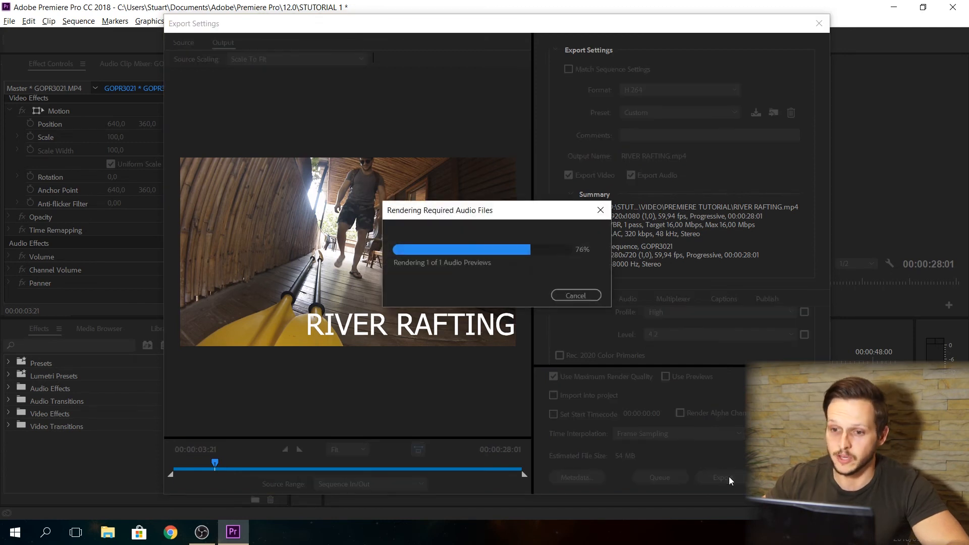